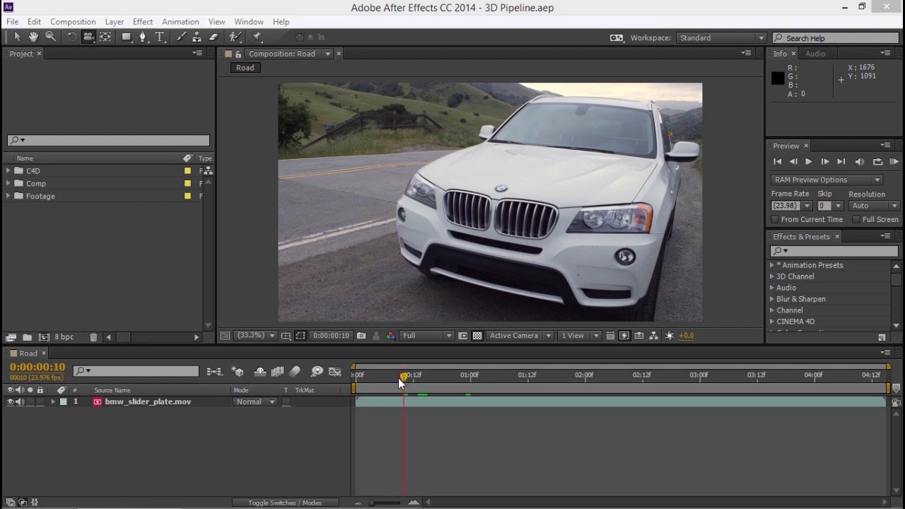
Step: Scrub through bmw_slider_plate.mov in the Road composition to preview the car footage
mouse_move(399, 378)
mouse_down()
mouse_move(372, 378)
mouse_move(866, 386)
mouse_move(509, 390)
mouse_move(588, 388)
mouse_move(292, 381)
mouse_move(882, 385)
mouse_move(368, 378)
mouse_move(390, 378)
mouse_up()
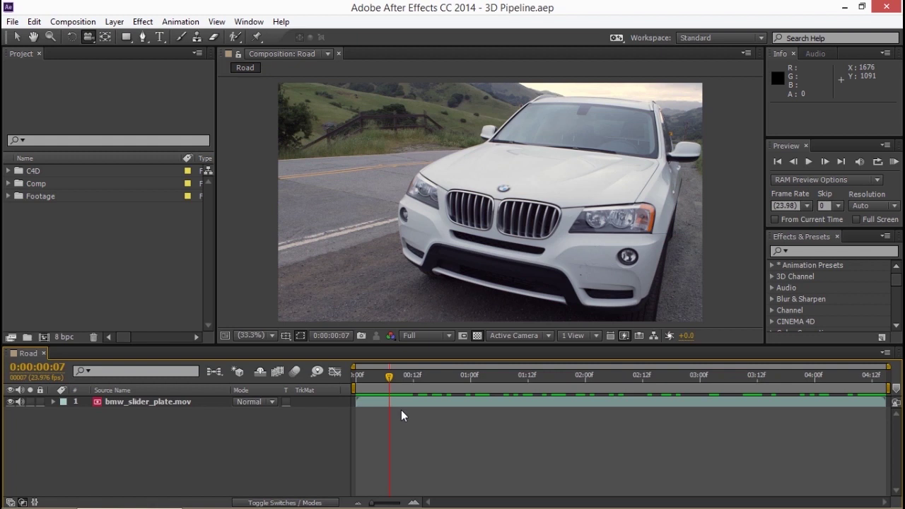
Step: Run Track Camera on bmw_slider_plate.mov and scrub the clip to check the solved track points
right_click(132, 401)
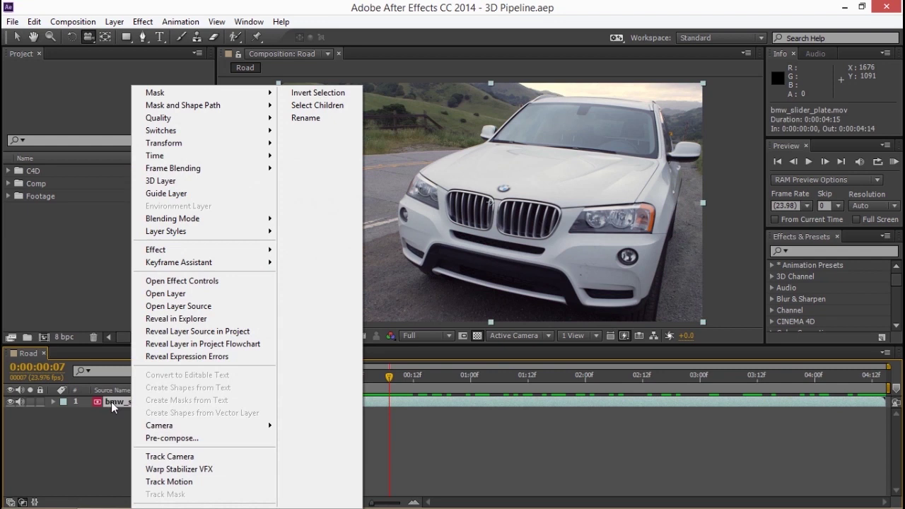
click(208, 458)
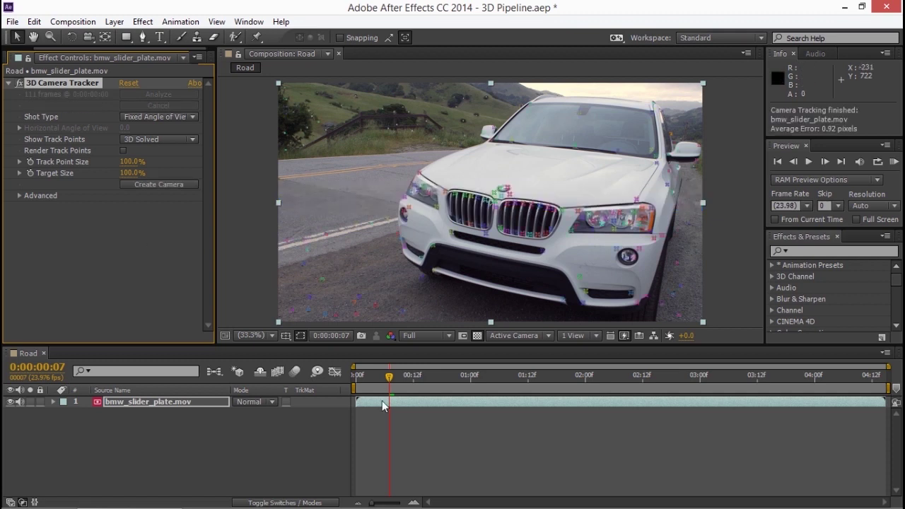
drag(384, 382, 325, 377)
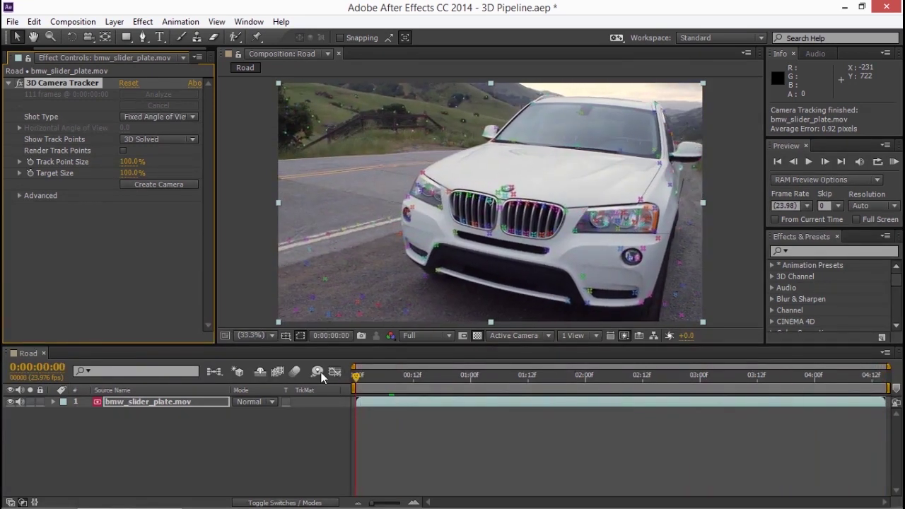
click(485, 377)
drag(562, 384, 352, 406)
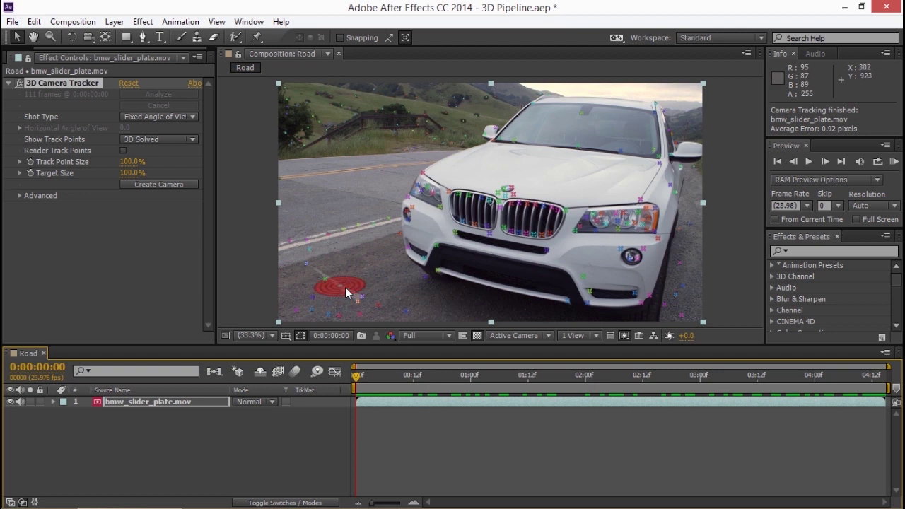
Step: Set the ground plane and origin from track points on the road in front of the car
mouse_move(364, 307)
mouse_down()
mouse_move(413, 310)
mouse_move(418, 302)
mouse_move(389, 278)
mouse_move(322, 270)
mouse_move(307, 280)
mouse_move(303, 302)
mouse_move(322, 319)
mouse_move(361, 317)
mouse_up()
right_click(343, 306)
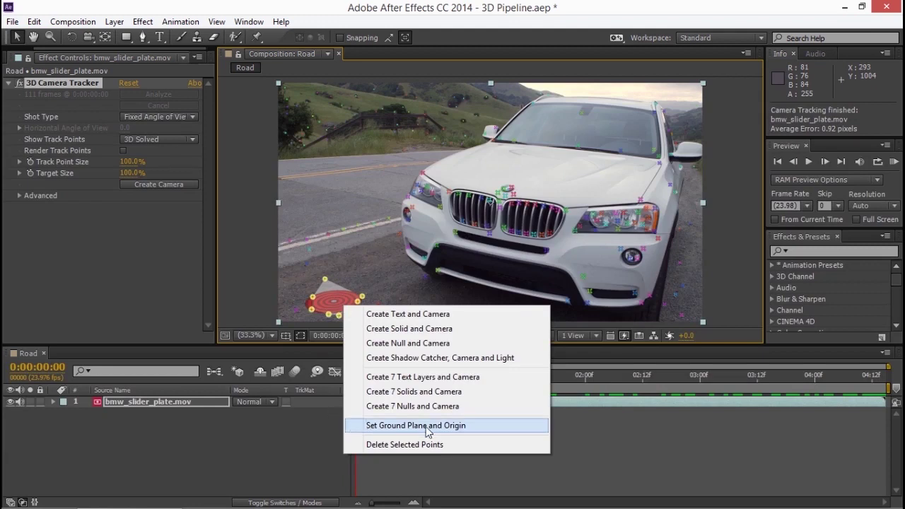
click(486, 426)
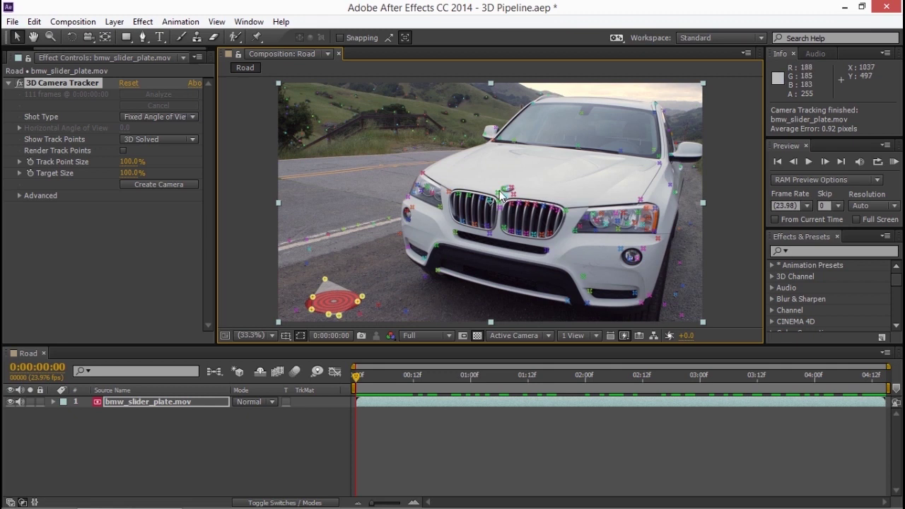
Step: Create a solid and camera from the grille track points and confirm the solid follows the grille
mouse_move(479, 190)
mouse_down()
mouse_move(455, 191)
mouse_move(448, 207)
mouse_move(458, 233)
mouse_move(550, 242)
mouse_move(569, 208)
mouse_move(513, 180)
mouse_up()
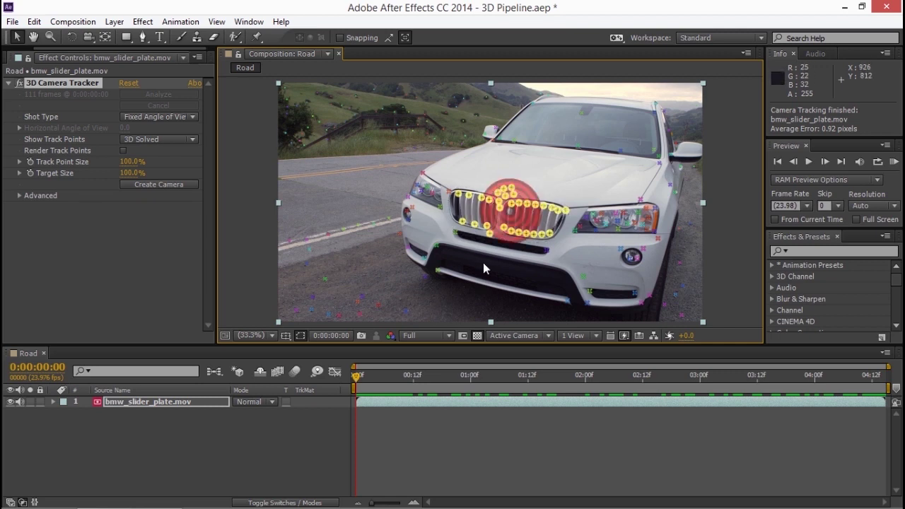
right_click(516, 222)
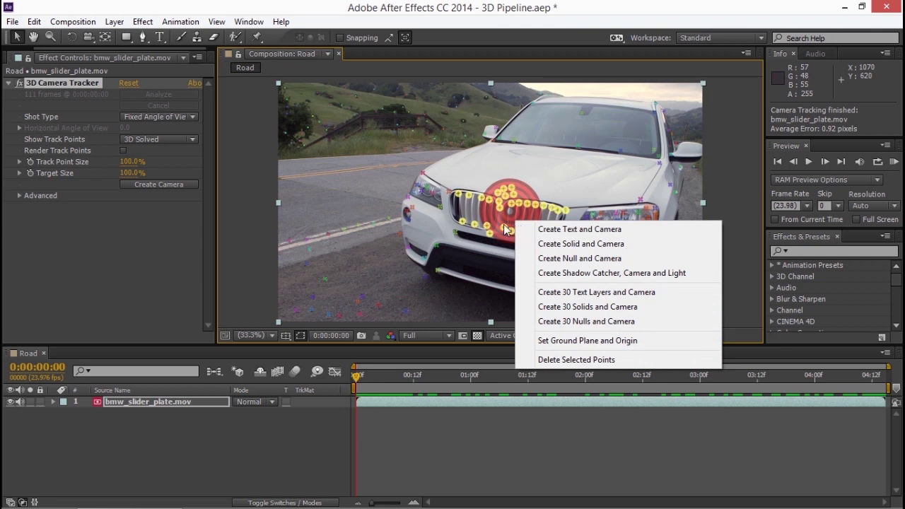
click(633, 244)
drag(357, 382, 335, 392)
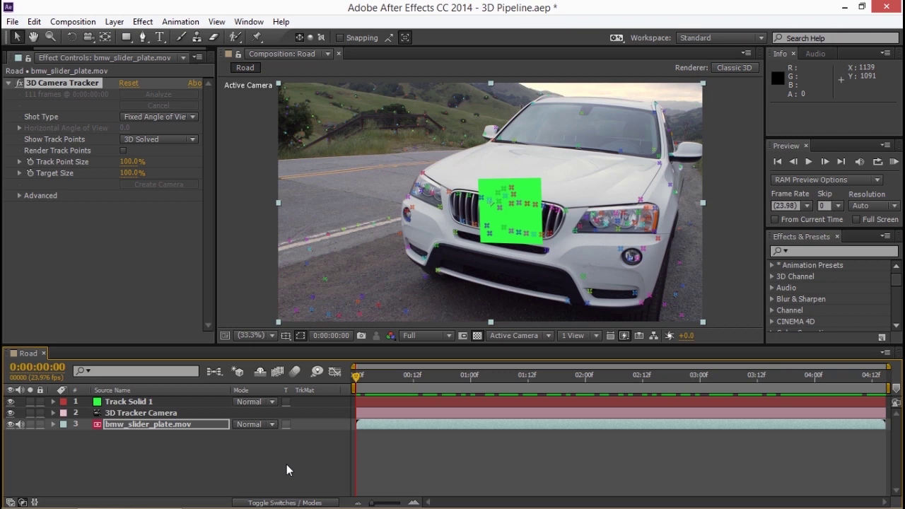
Step: Export the tracked scene with the MAXON CINEMA 4D Exporter into the C4D folder
click(286, 467)
click(13, 22)
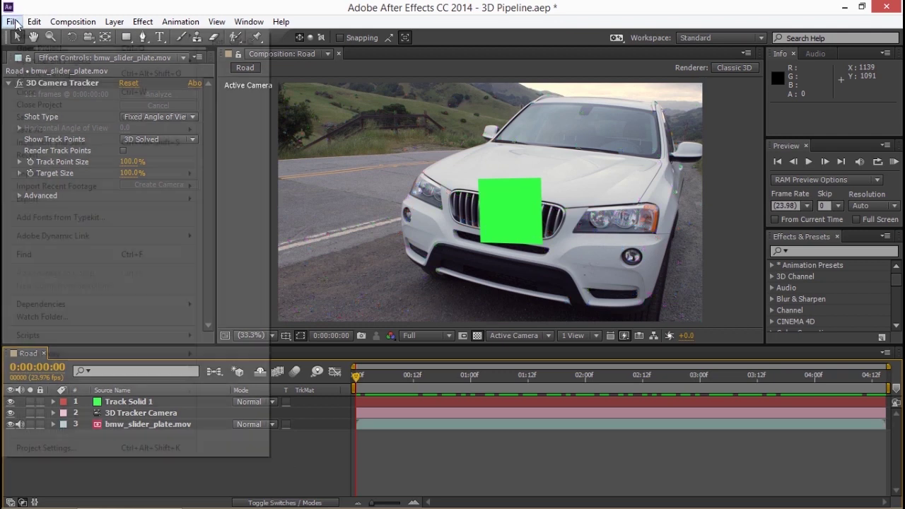
mouse_move(141, 199)
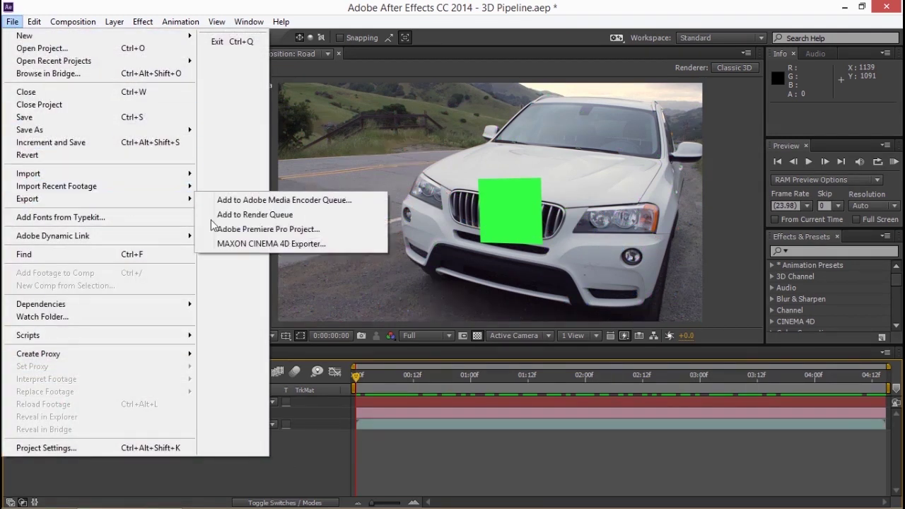
click(352, 244)
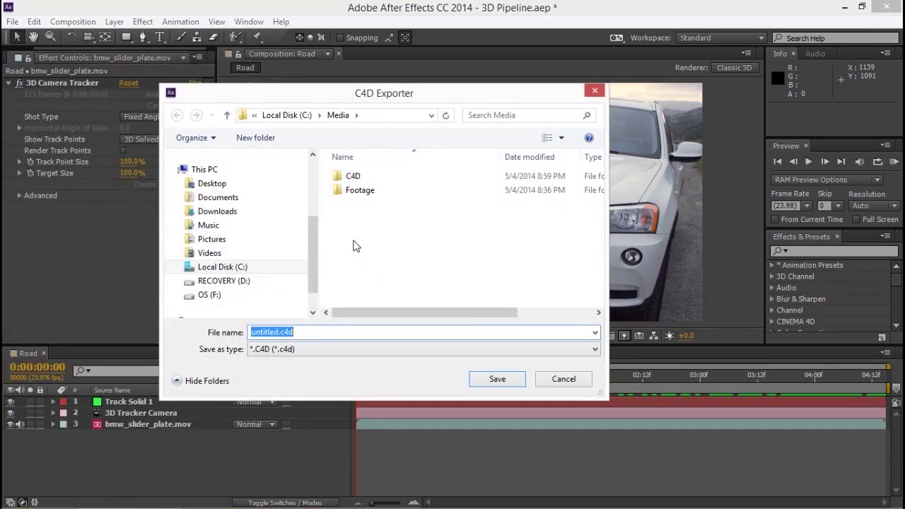
double_click(352, 176)
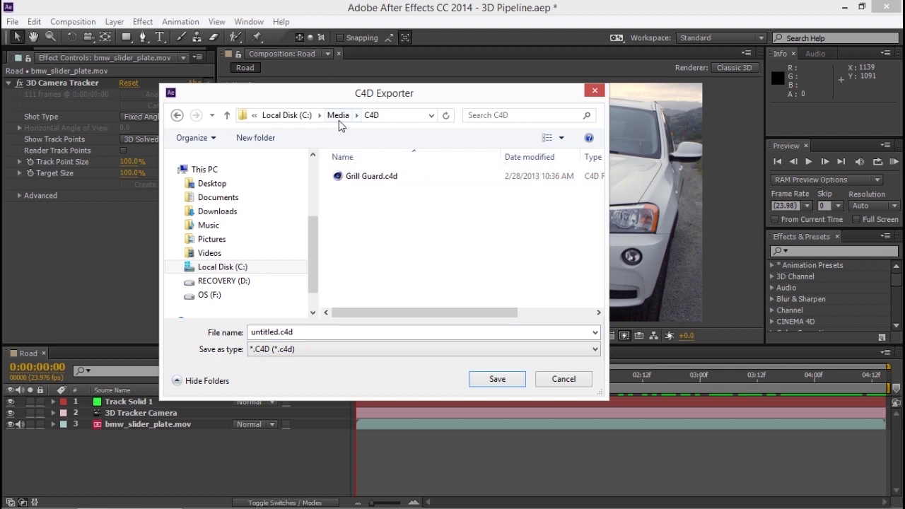
click(277, 332)
click(278, 331)
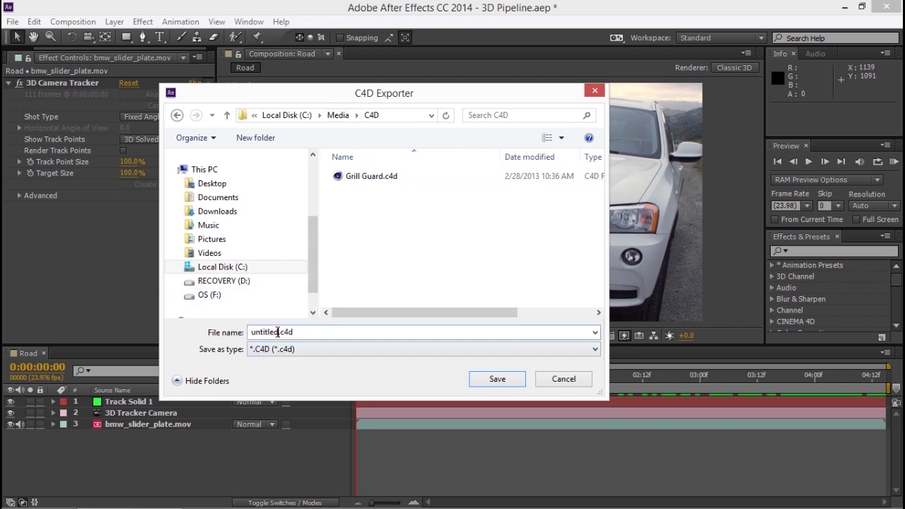
click(210, 333)
text(BMW_Track)
key(Return)
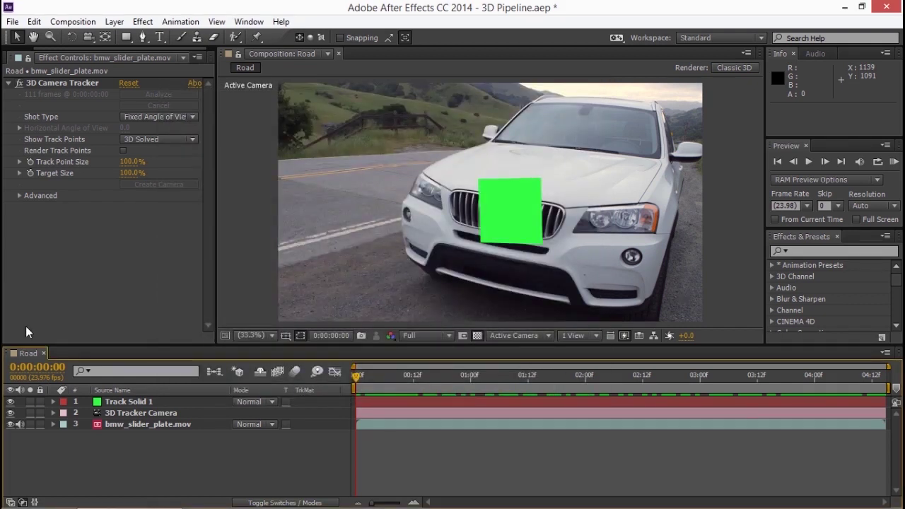
Step: Create a new MAXON CINEMA 4D file named New C4D in the C4D folder
click(13, 22)
mouse_move(25, 35)
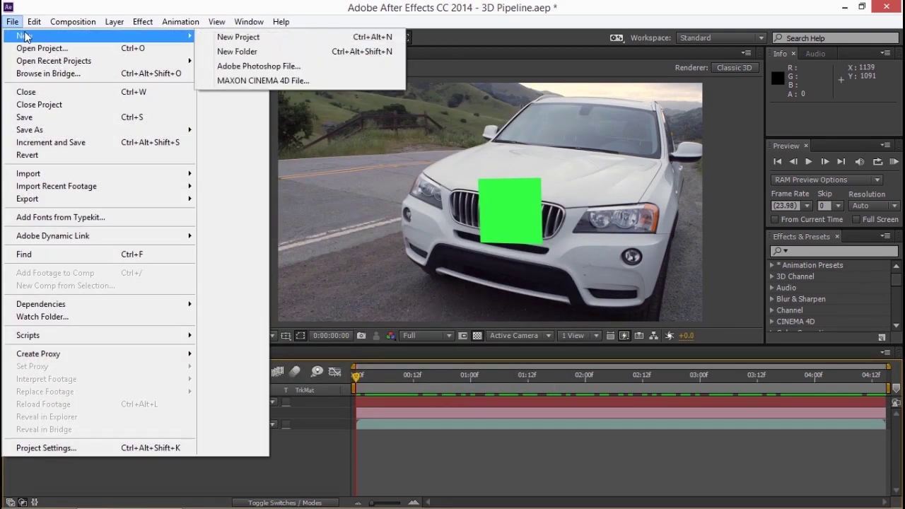
click(333, 82)
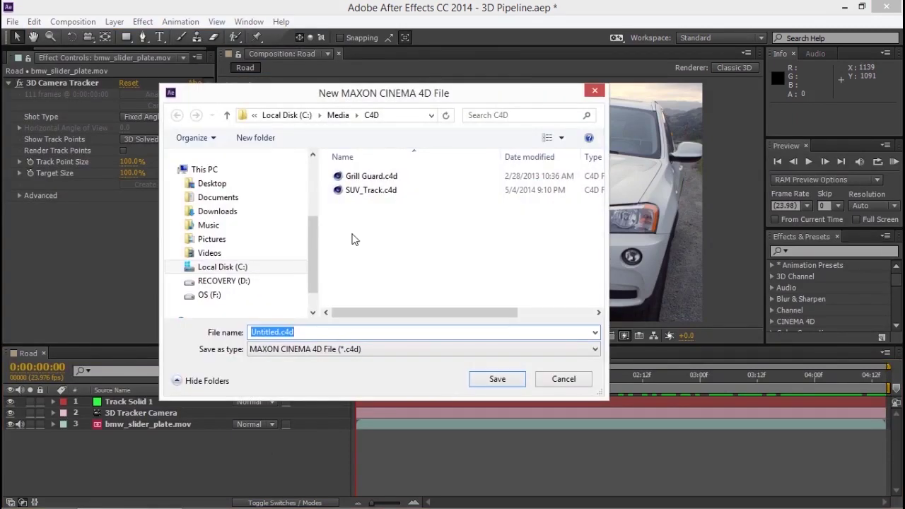
text(New C4D)
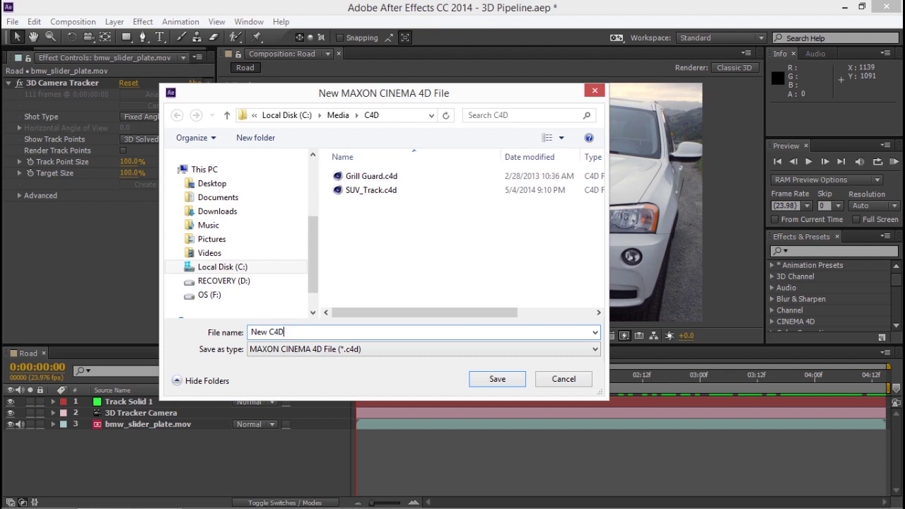
click(495, 380)
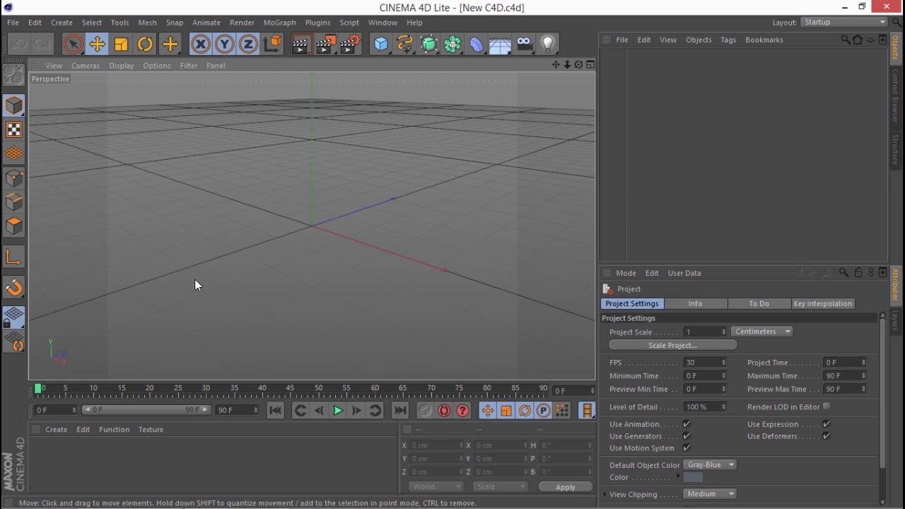
Step: Open SUV_Track.c4d from the C4D folder and scrub to frame 78 to inspect the tracked plane
click(13, 22)
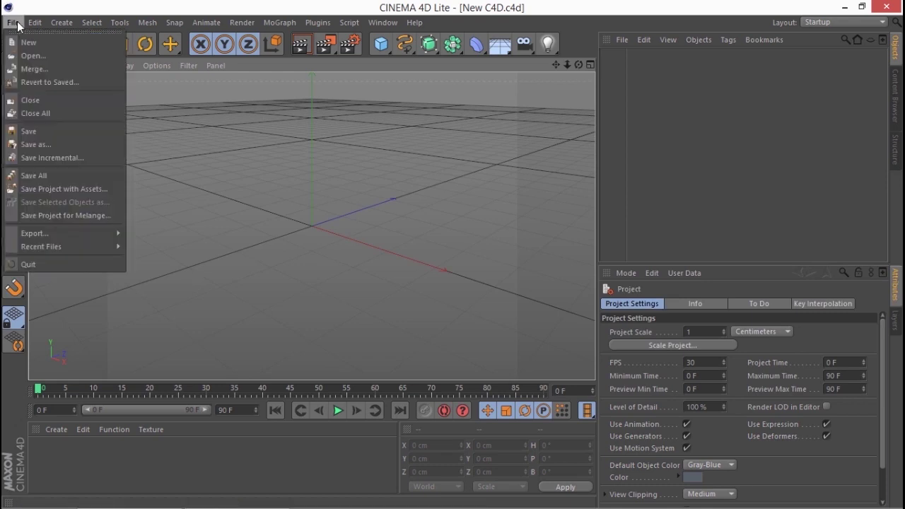
click(42, 57)
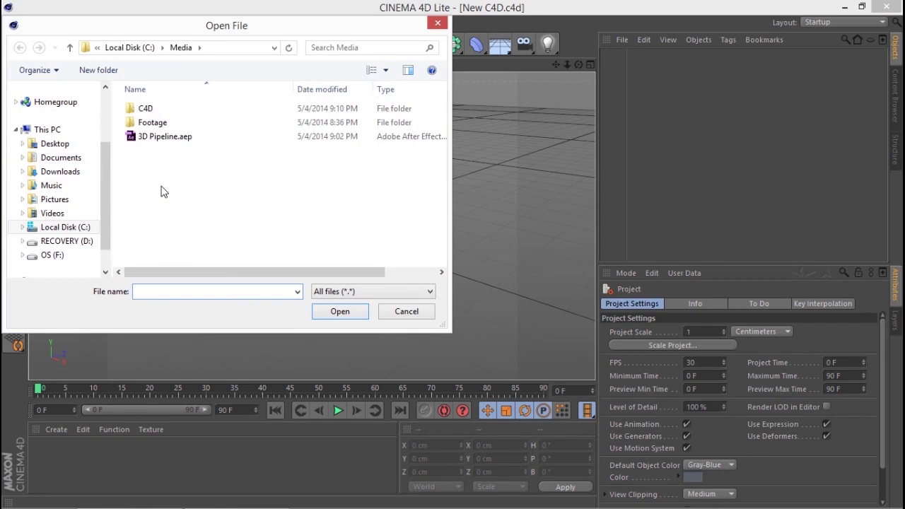
double_click(148, 108)
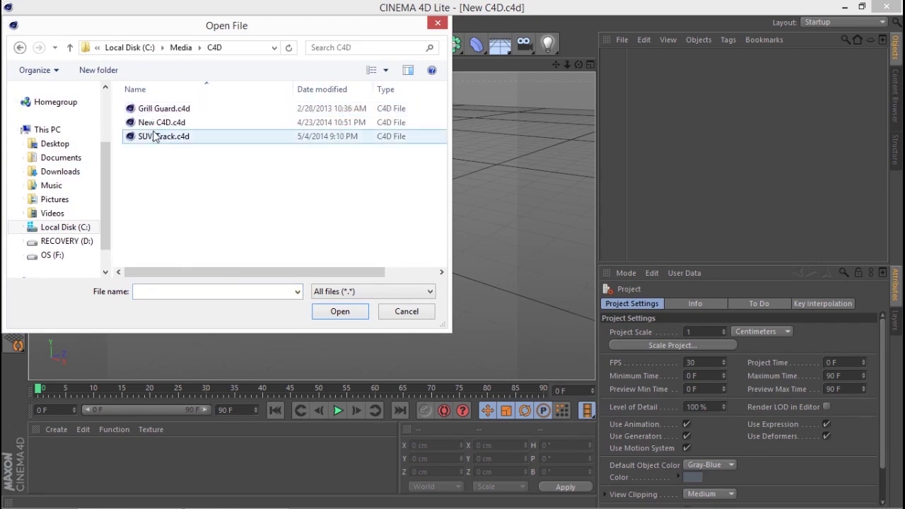
click(158, 136)
click(338, 311)
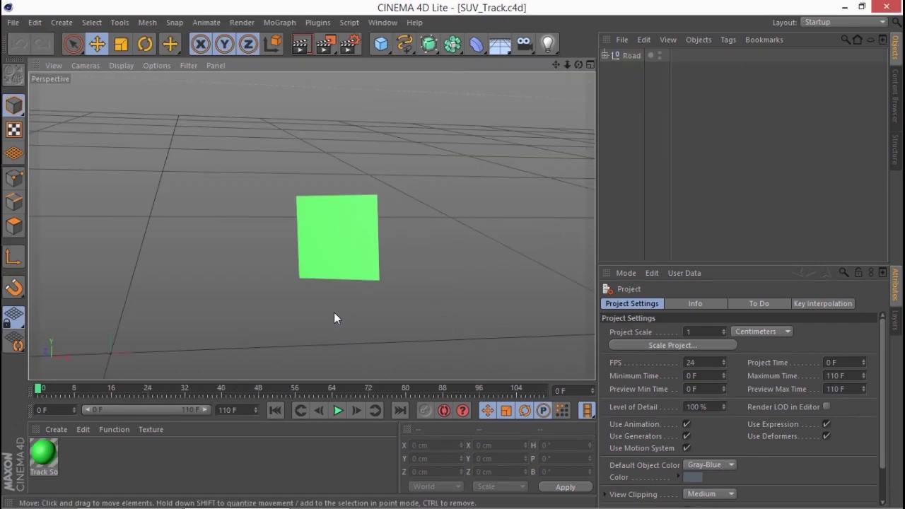
drag(40, 390, 23, 405)
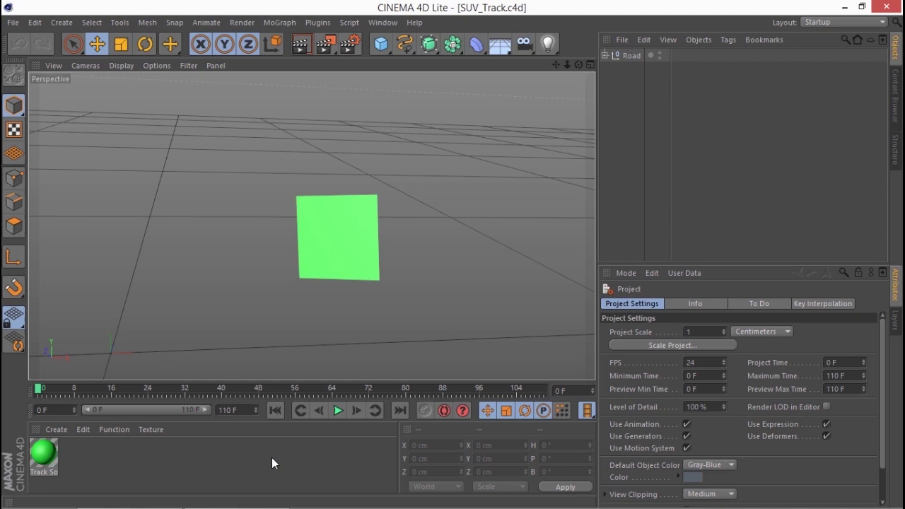
Step: Merge Grill Guard.c4d into the open SUV_Track scene
click(15, 24)
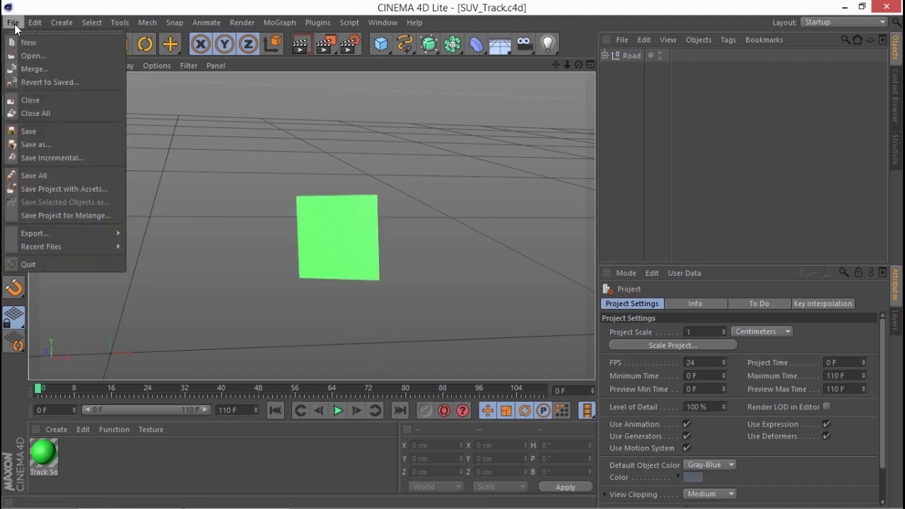
click(35, 71)
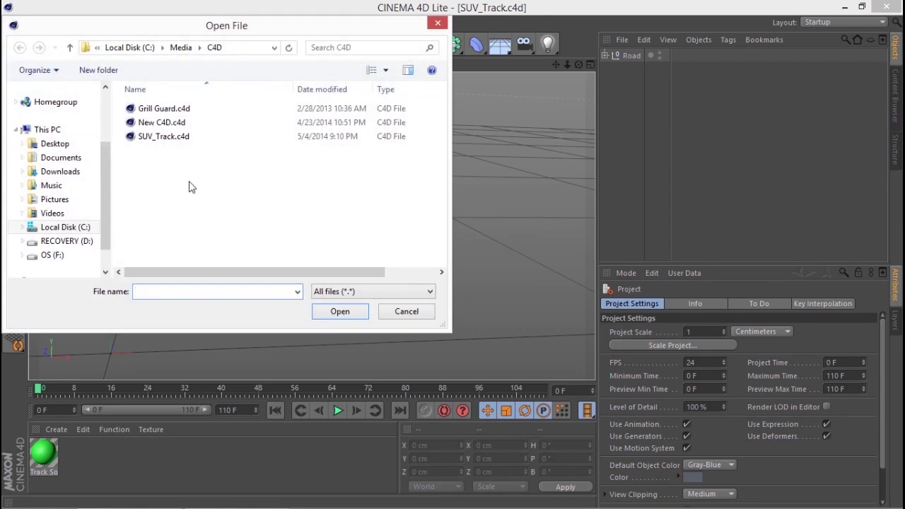
click(140, 108)
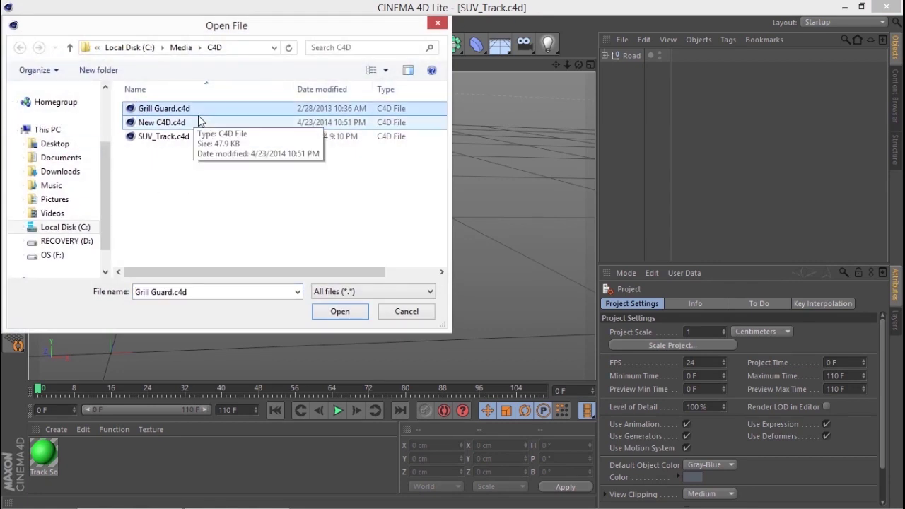
click(337, 313)
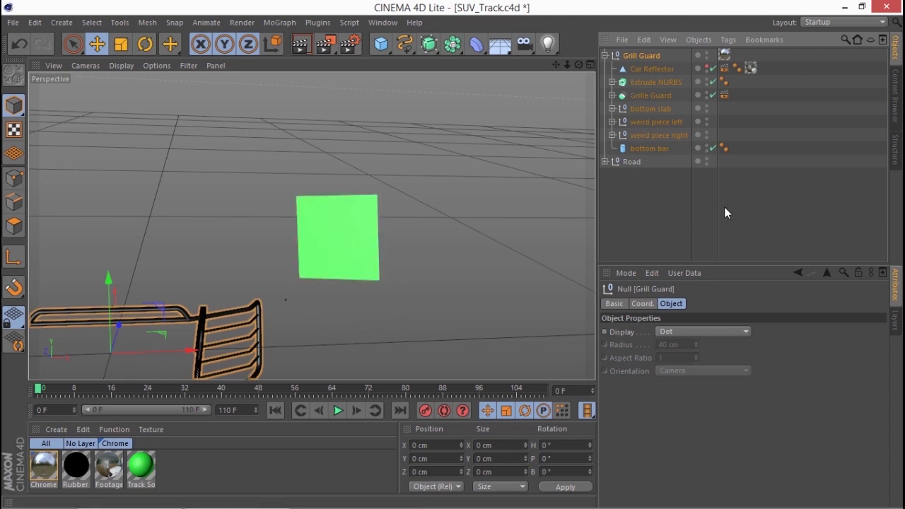
Step: Expand Road, parent the Grill Guard null under Track Solid 1, and scrub to check it follows
click(605, 162)
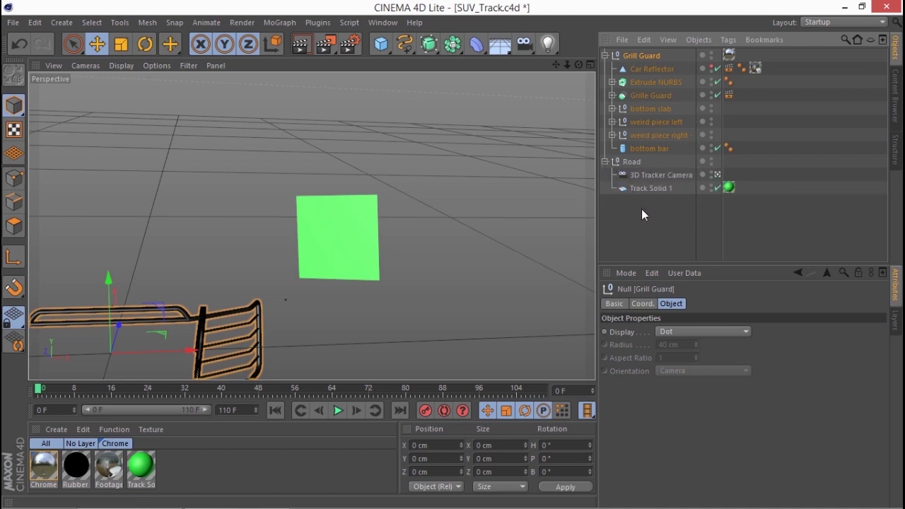
click(639, 187)
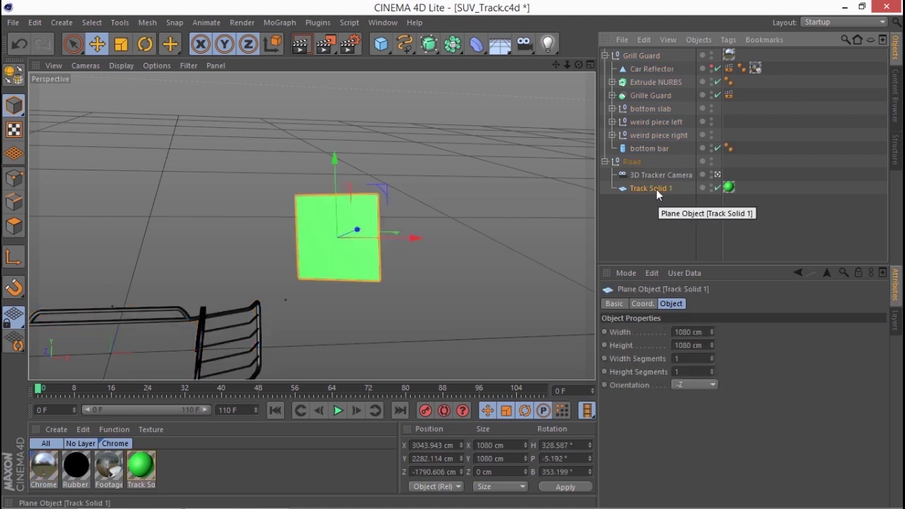
click(635, 55)
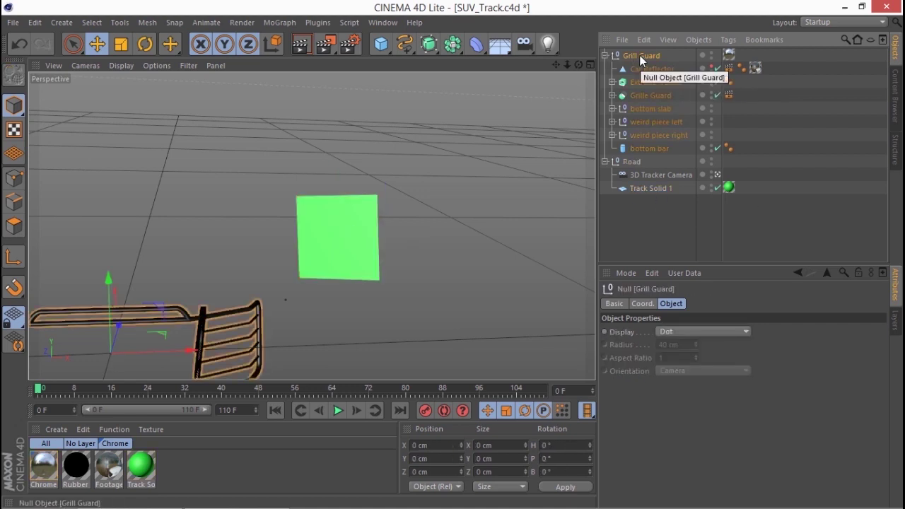
drag(640, 60, 653, 188)
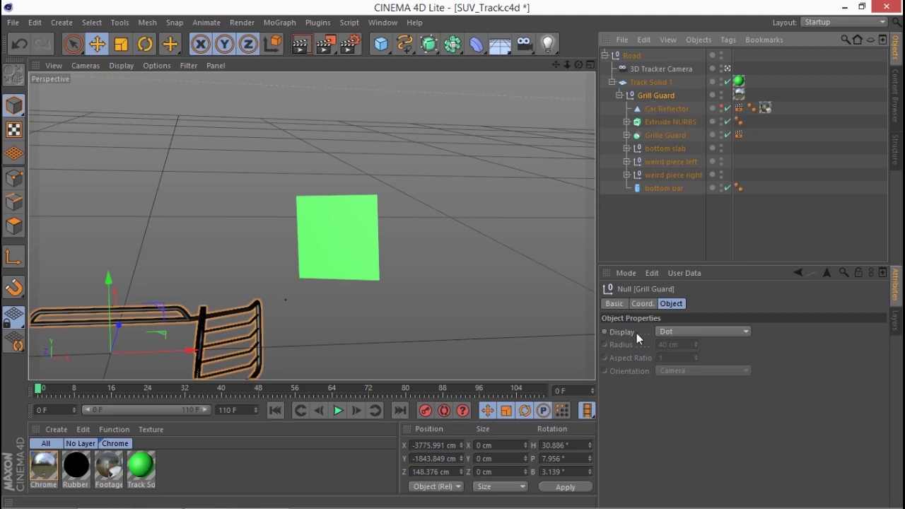
drag(272, 384, 33, 417)
Step: Set Grill Guard's position P.X, P.Y and P.Z to 0 cm in the Coord. tab
click(642, 304)
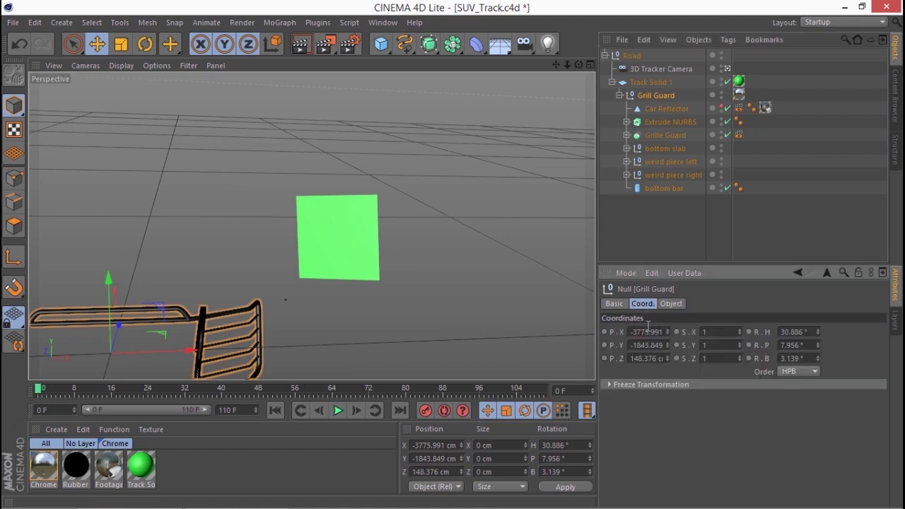
double_click(634, 331)
text(0)
key(Tab)
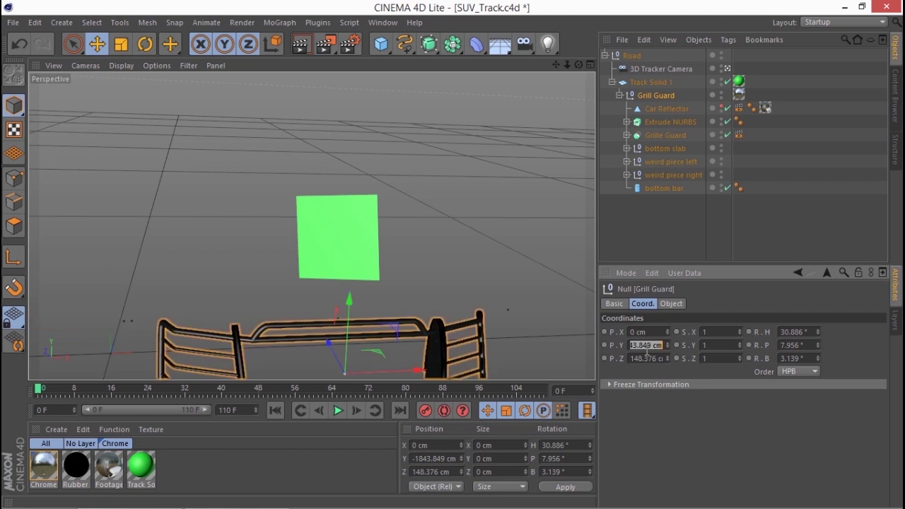
text(0)
key(Tab)
text(0)
key(Tab)
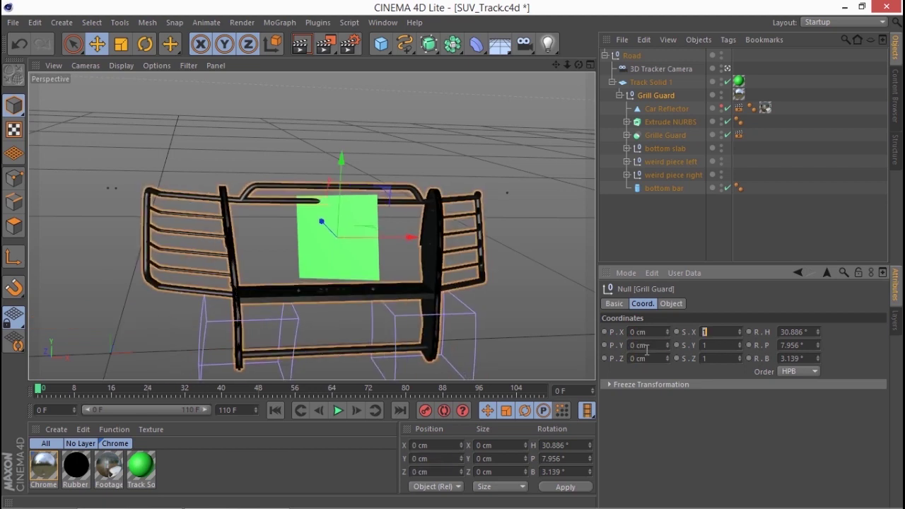
Step: Set its rotation R.H, R.P and R.B to 0° and preview the guard on the plane
key(Tab)
text(0)
key(Tab)
text(0)
key(Tab)
text(0)
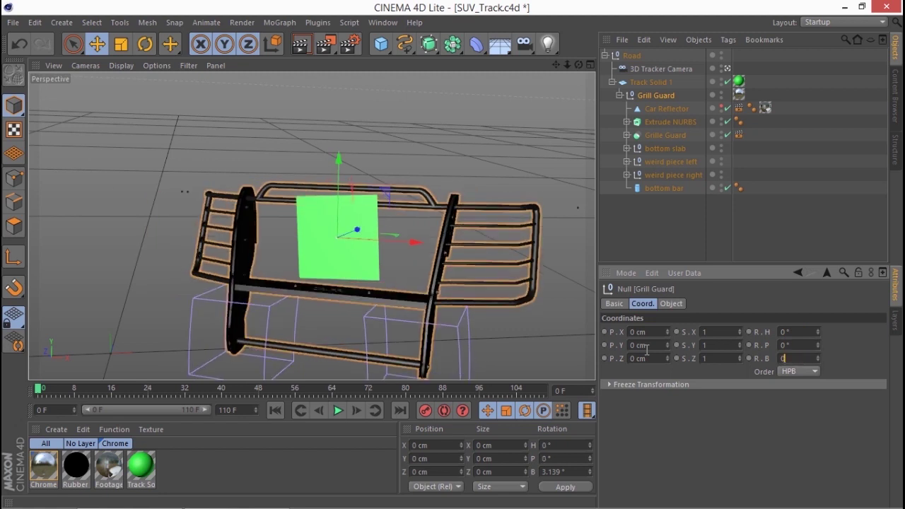
key(Tab)
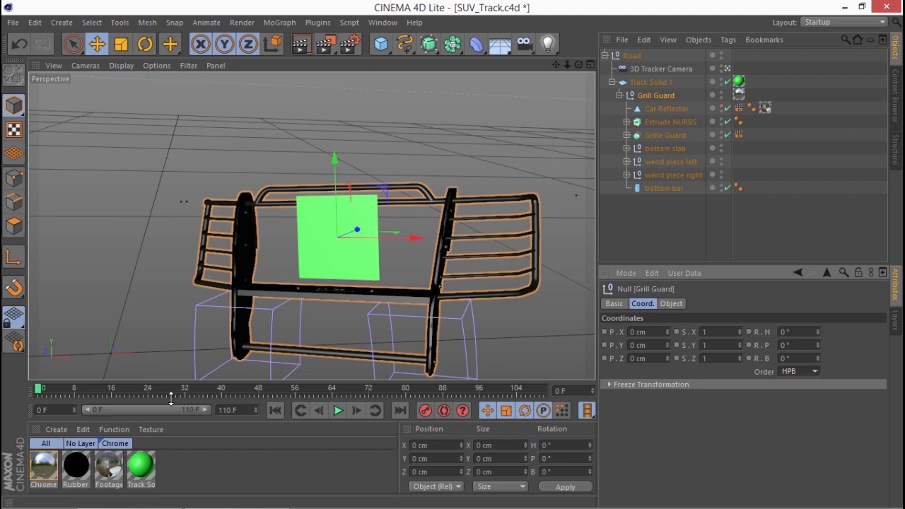
mouse_move(172, 395)
mouse_down()
mouse_move(46, 393)
mouse_move(555, 396)
mouse_move(156, 393)
mouse_move(168, 394)
mouse_up()
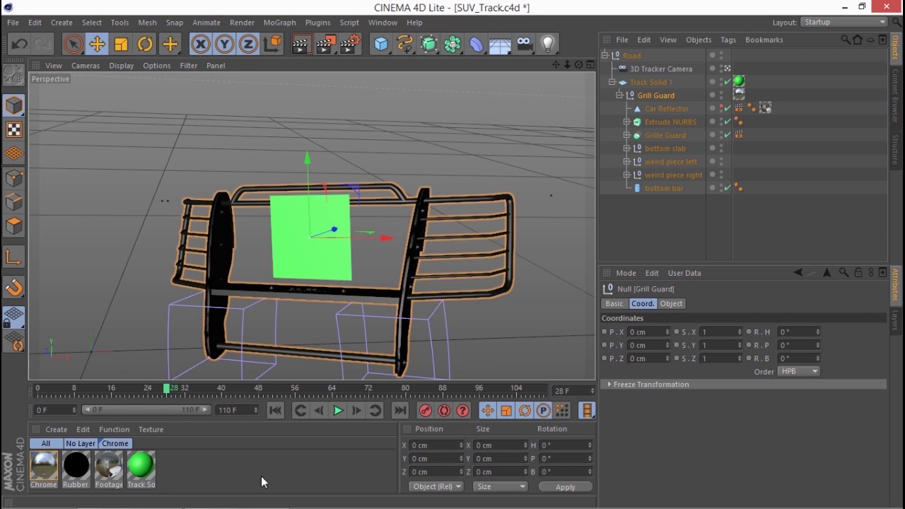
Step: Load Media/Footage/bmw_slider_plate.mov as the Footage material's luminance texture without copying it to the project
click(109, 472)
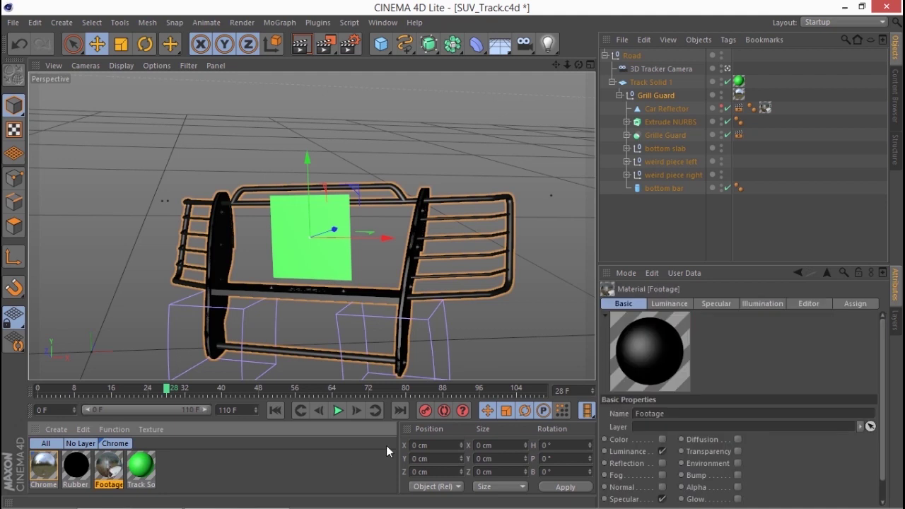
click(669, 304)
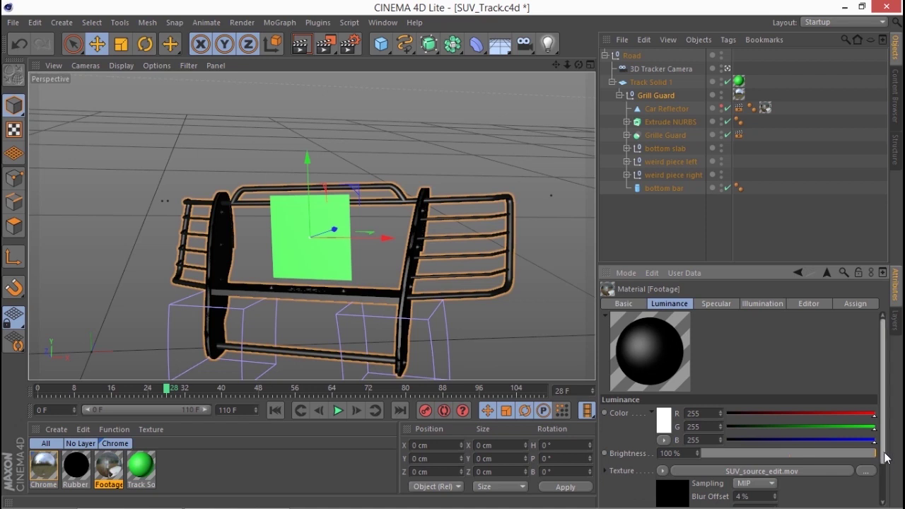
scroll(883, 459, down, 2)
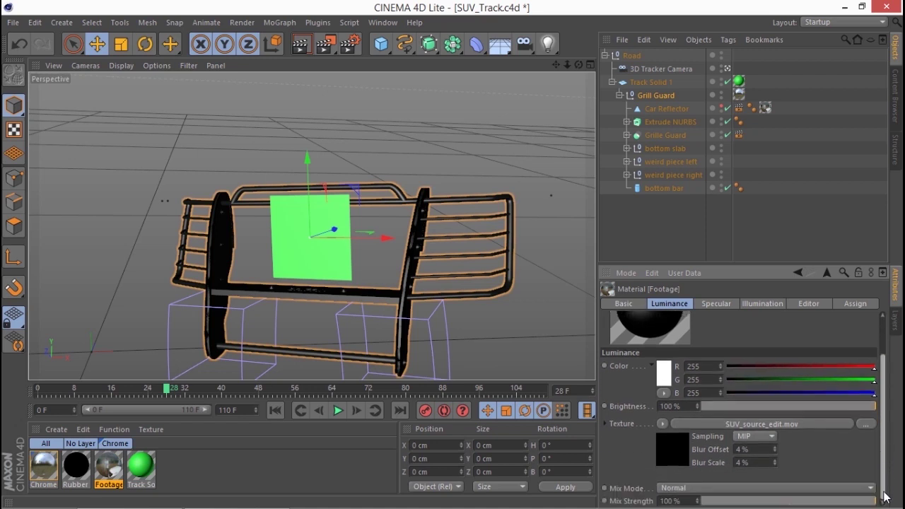
click(867, 427)
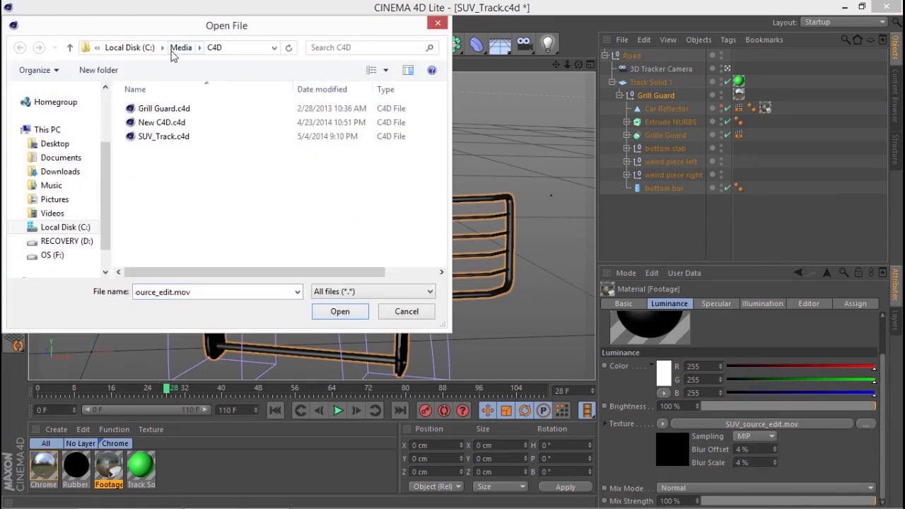
click(171, 49)
double_click(149, 121)
click(155, 118)
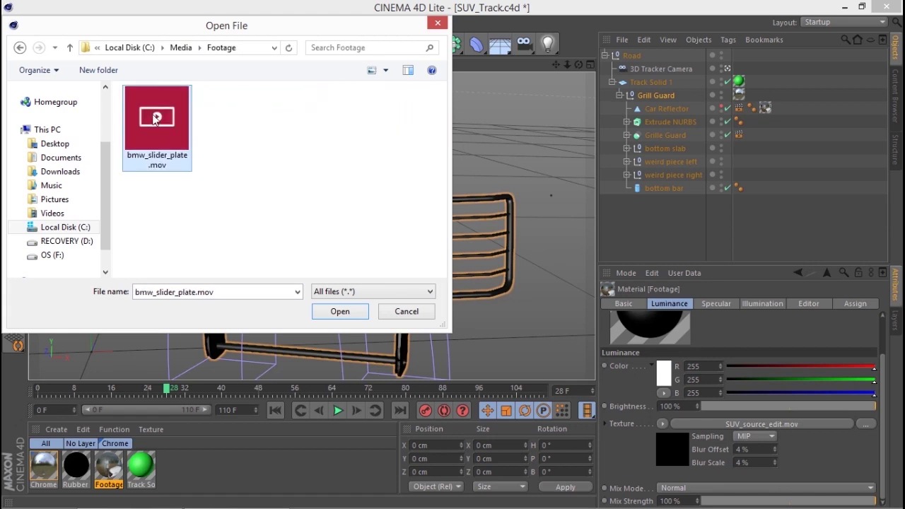
click(339, 311)
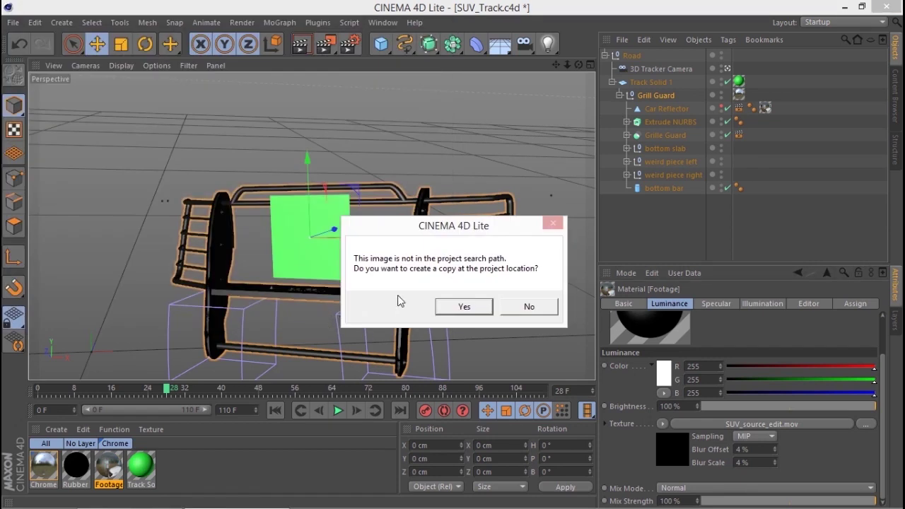
click(532, 306)
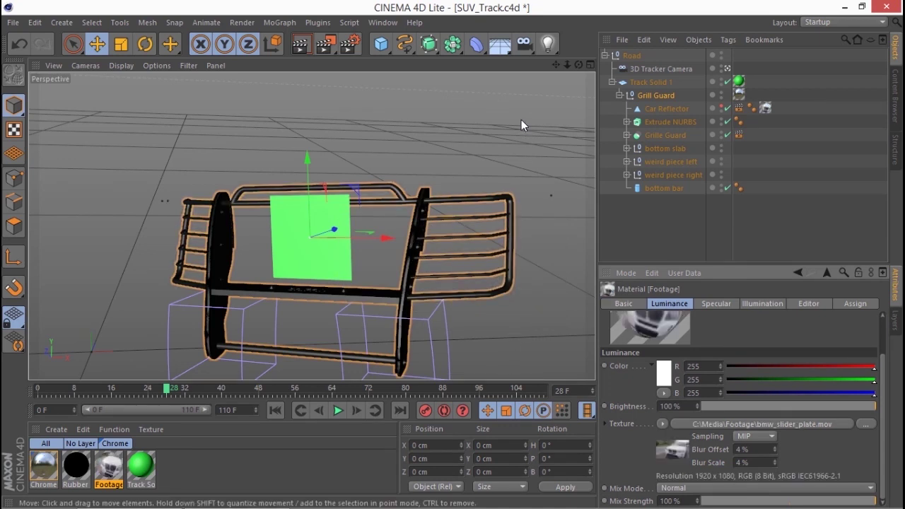
Step: Add a Background object carrying the Footage material, then scrub back to frame 23 to check the footage
click(499, 47)
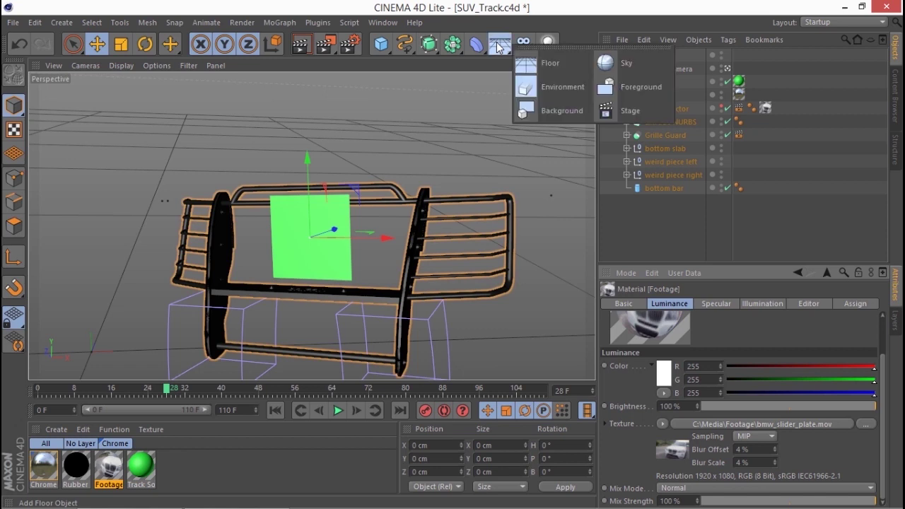
click(549, 110)
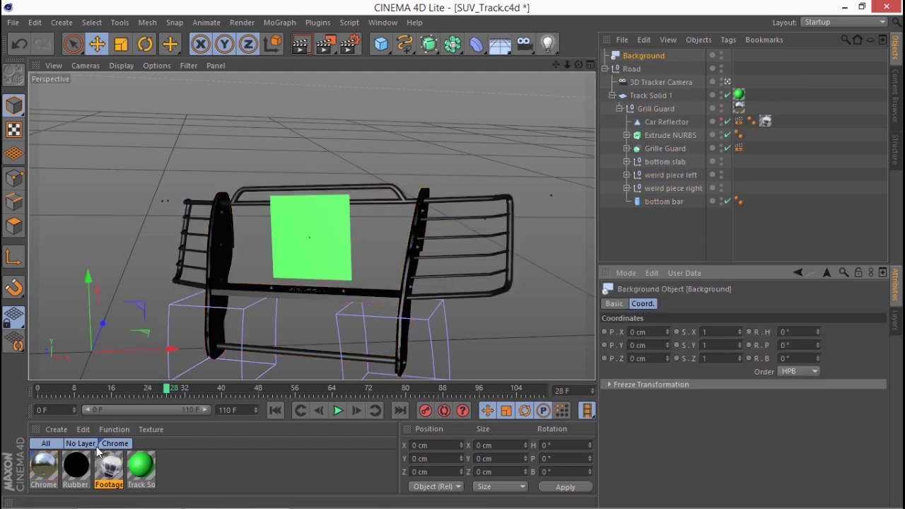
drag(112, 486, 709, 91)
drag(690, 60, 653, 55)
drag(167, 388, 564, 383)
mouse_move(453, 397)
mouse_down()
mouse_move(281, 400)
mouse_move(148, 387)
mouse_up()
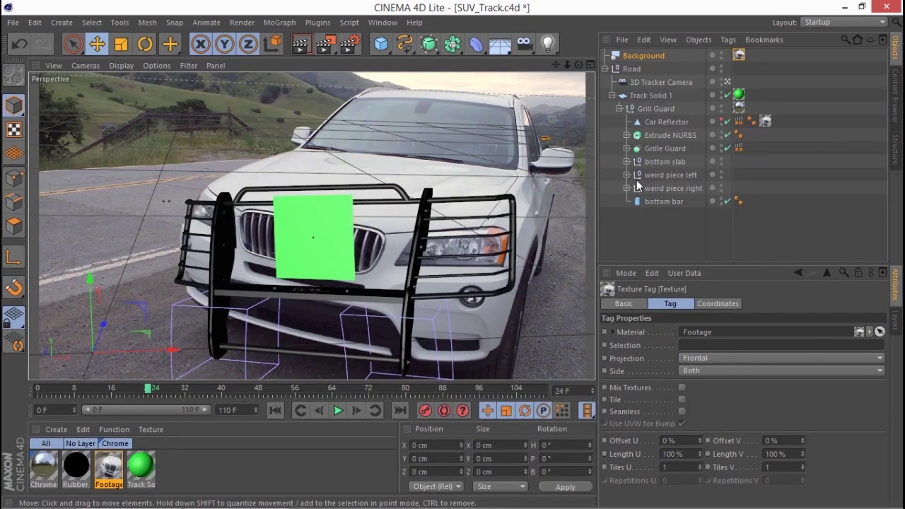
Step: Move the Grill Guard left and down onto the SUV's bumper, checking the fit at frame 22
click(665, 110)
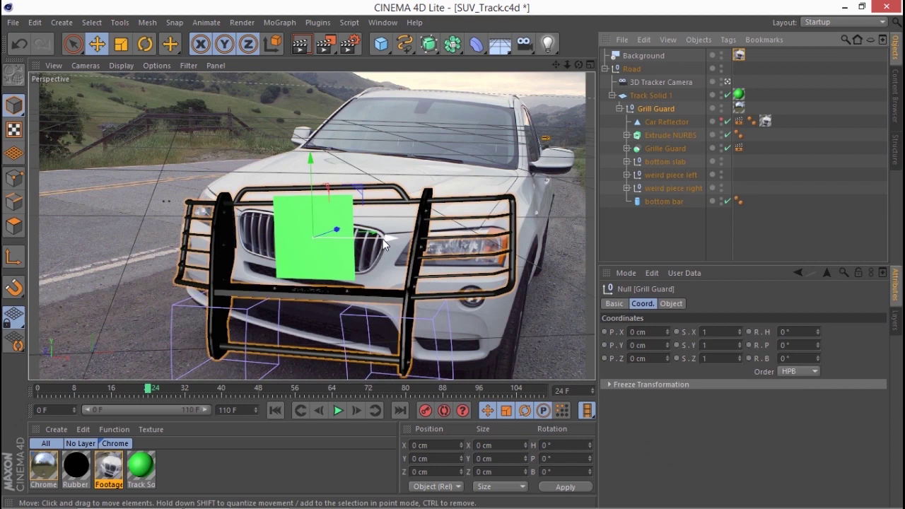
drag(388, 238, 380, 239)
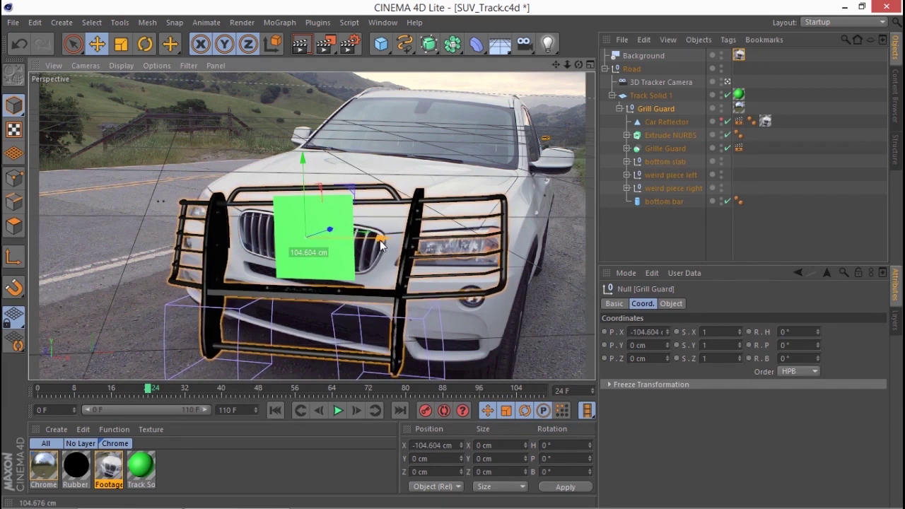
drag(302, 172, 291, 218)
click(147, 47)
click(97, 44)
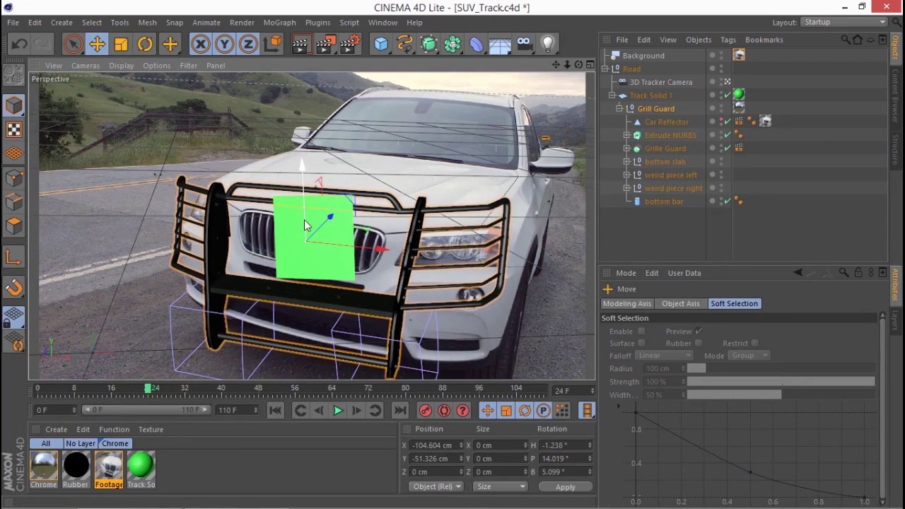
drag(304, 219, 328, 227)
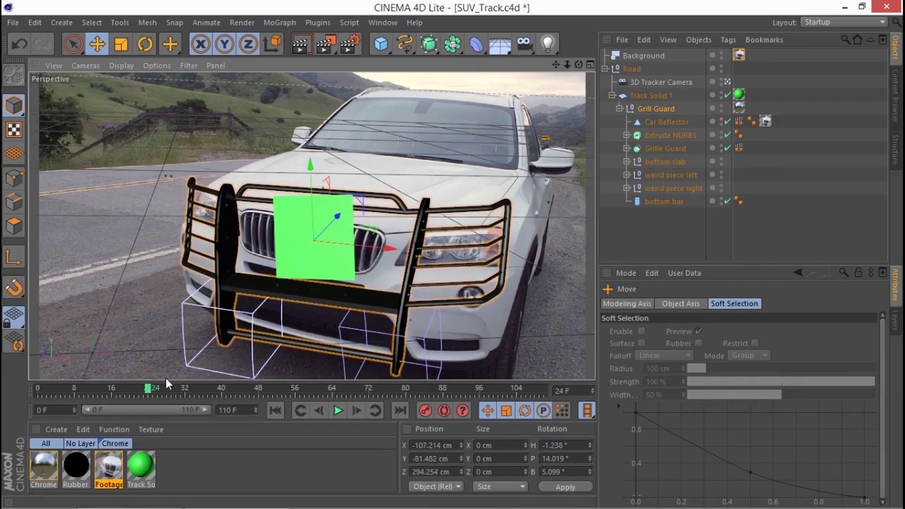
mouse_move(89, 389)
mouse_down()
mouse_move(30, 391)
mouse_move(47, 391)
mouse_up()
mouse_move(226, 410)
mouse_down()
mouse_move(255, 405)
mouse_move(139, 399)
mouse_up()
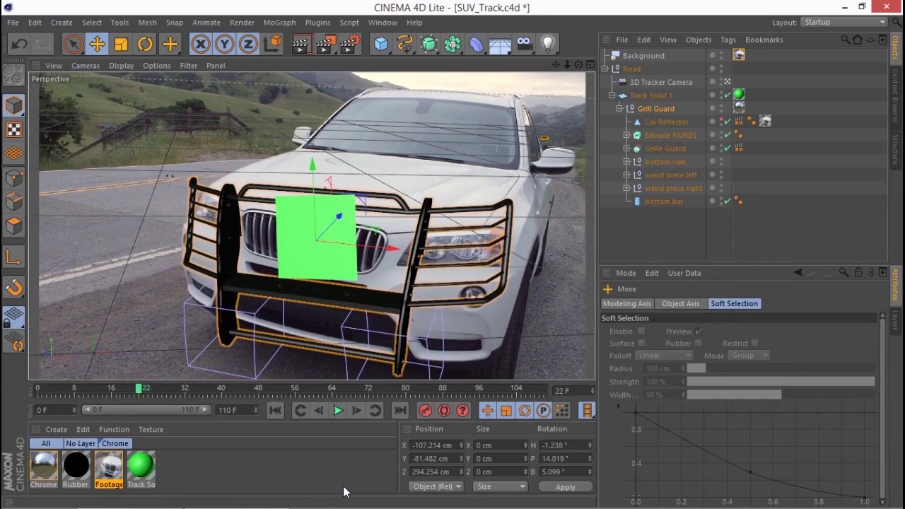
Step: Hide Track Solid 1, save the Cinema 4D scene and return to After Effects
click(726, 95)
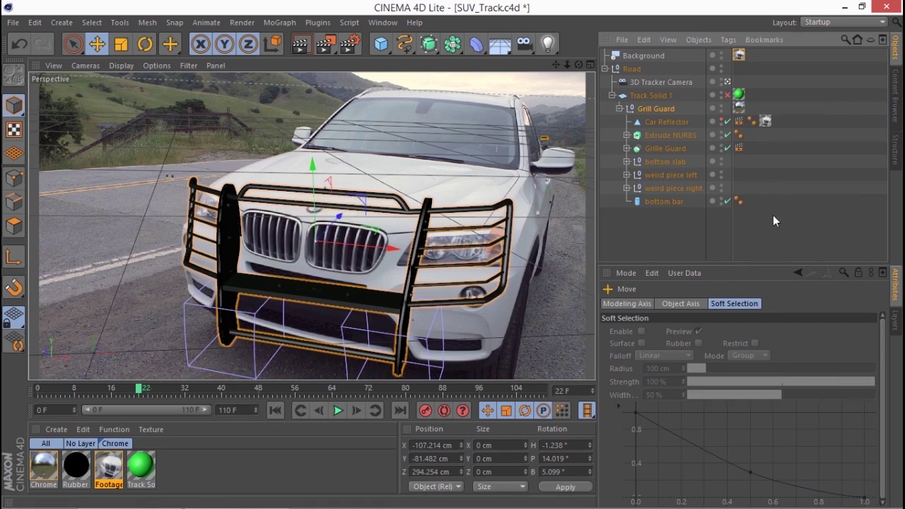
key(ctrl+s)
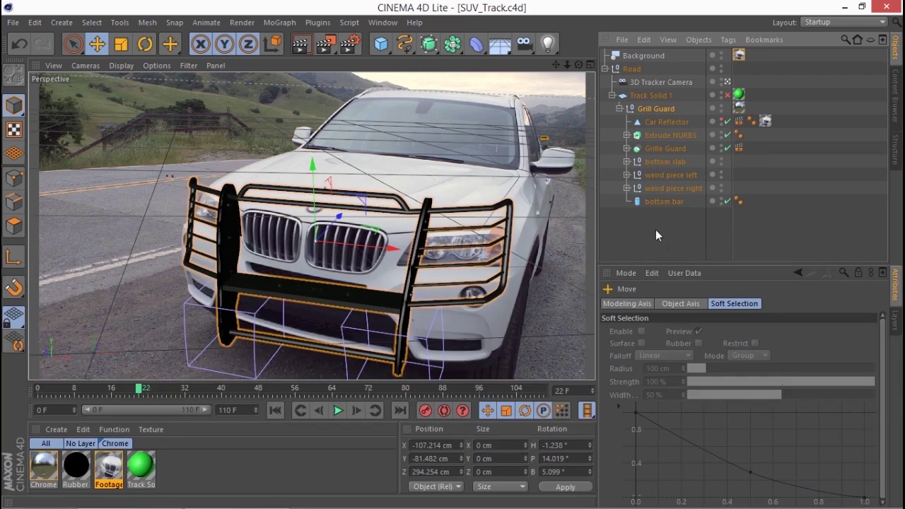
key(alt+Tab)
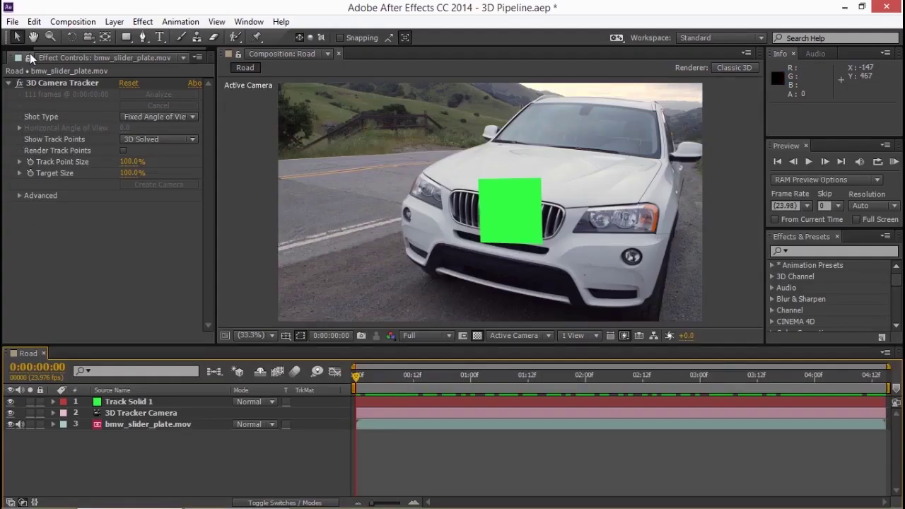
Step: Import C4D/SUV_Track.c4d into the C4D project folder and drop it into Road as layer 1
click(31, 59)
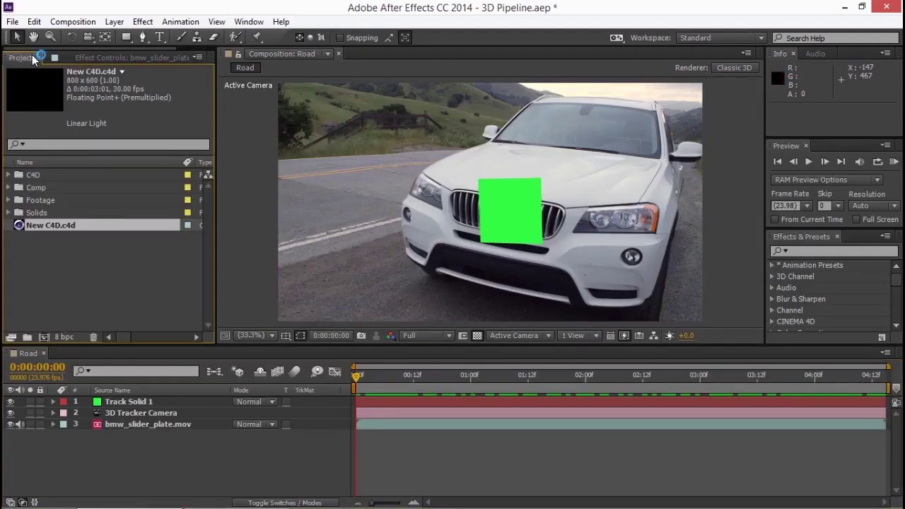
click(79, 271)
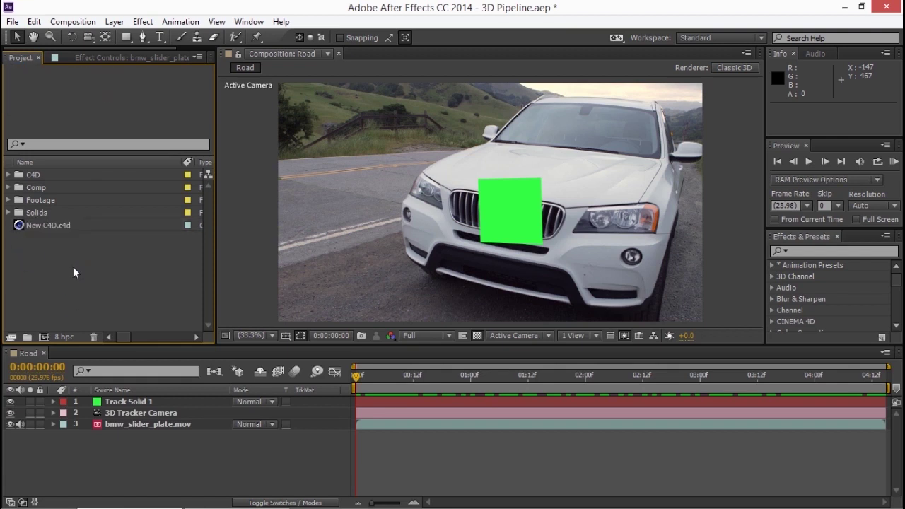
click(15, 176)
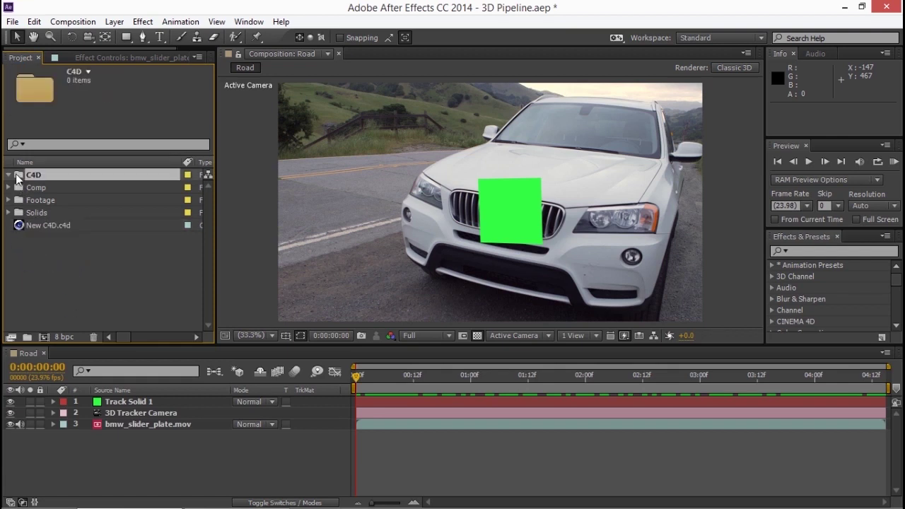
click(13, 22)
mouse_move(29, 32)
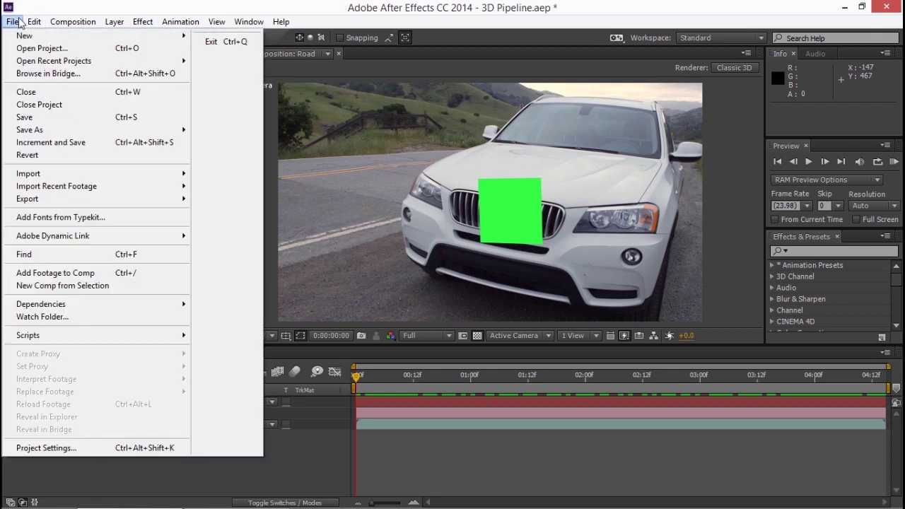
mouse_move(50, 177)
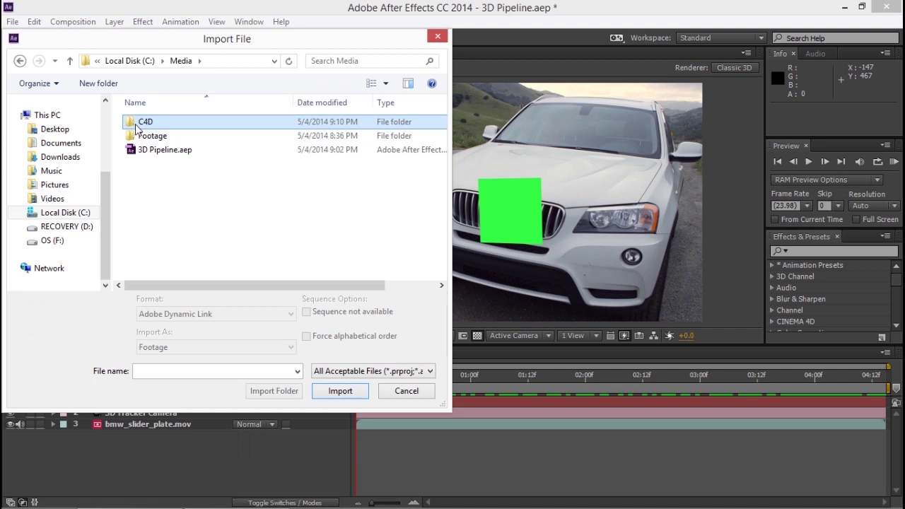
double_click(137, 124)
click(136, 152)
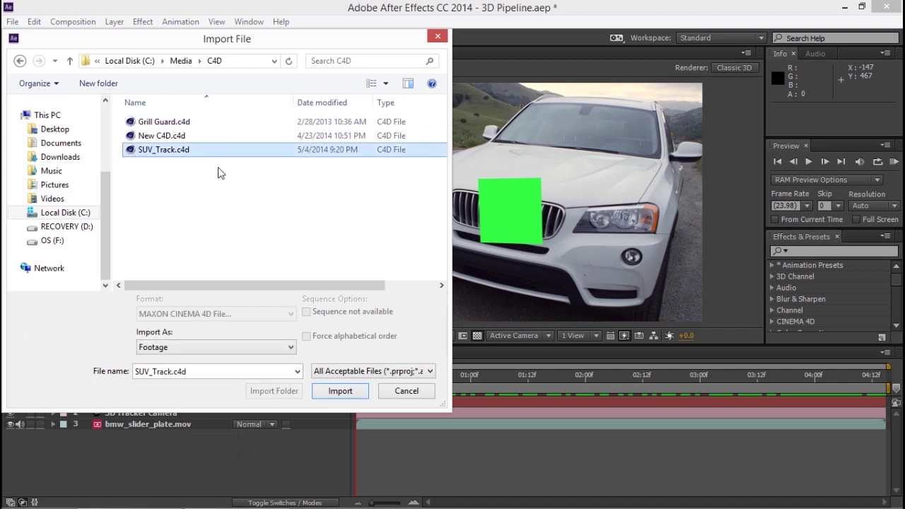
click(352, 393)
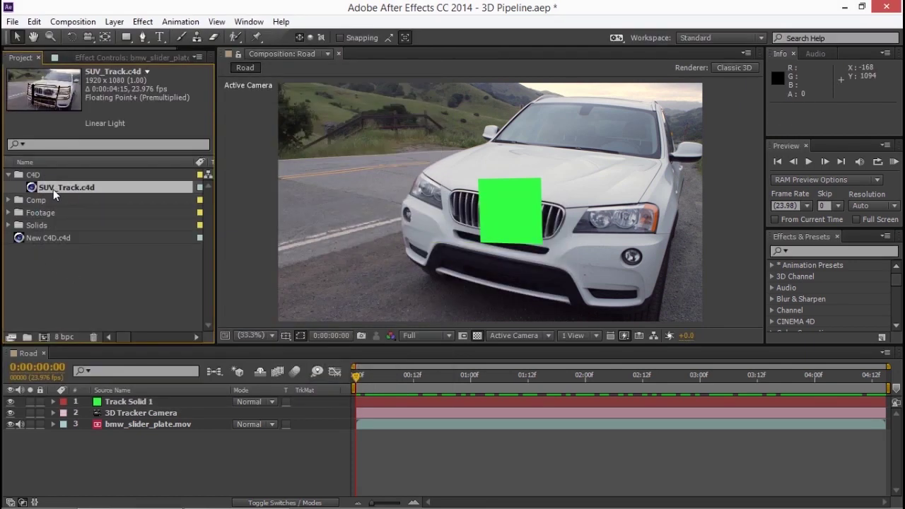
drag(36, 189, 109, 398)
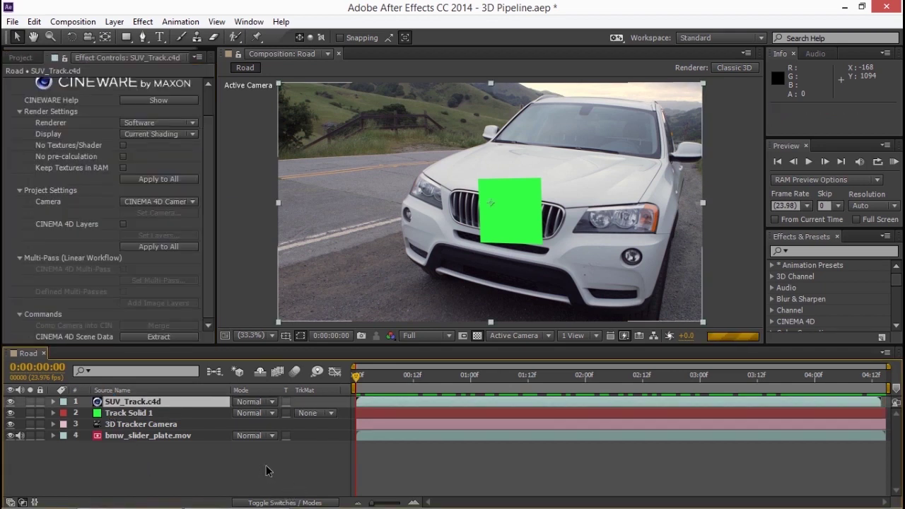
Step: Set the Cineware renderer to Standard (Final), hide Track Solid 1, and check the fit at 0:00:00:20
click(168, 122)
click(178, 135)
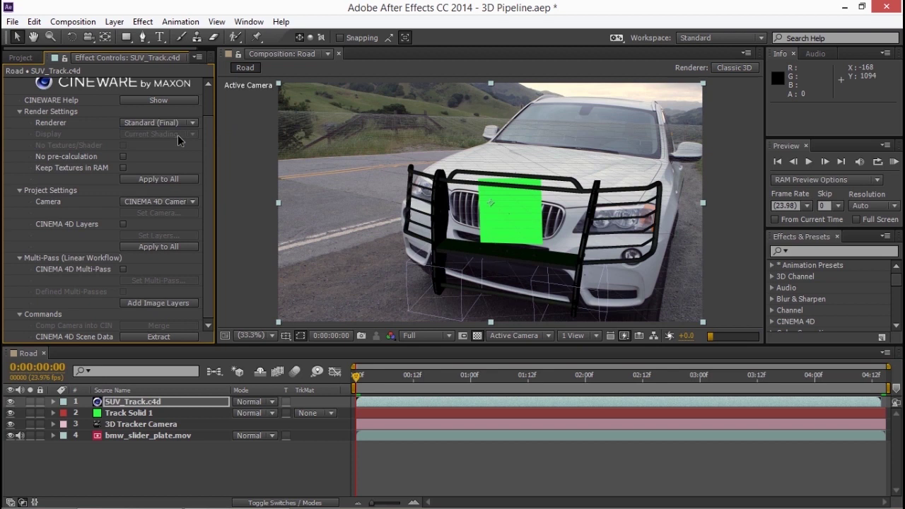
click(9, 417)
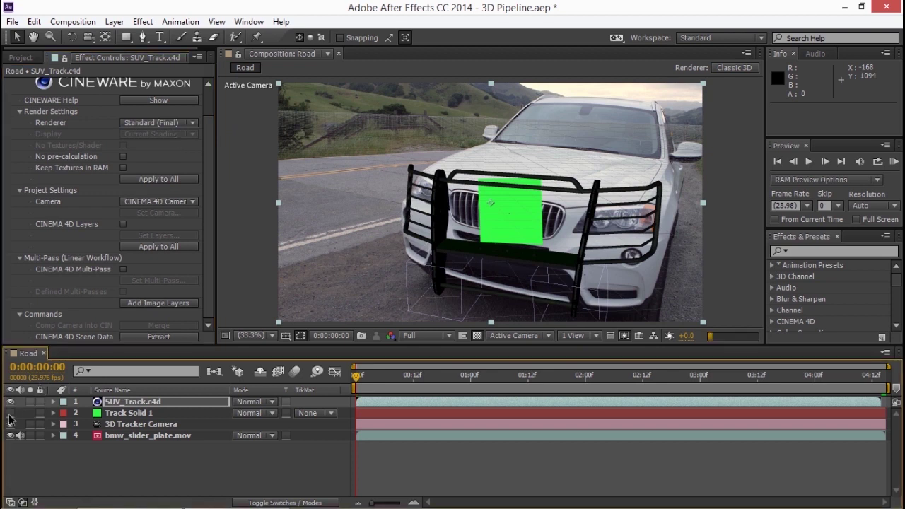
click(423, 375)
click(450, 375)
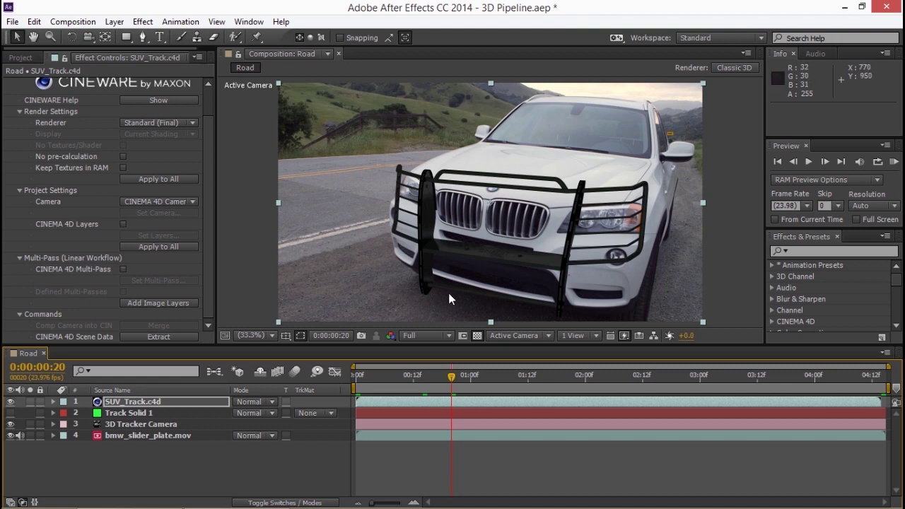
Step: Reopen the SUV_Track.c4d layer in Cinema 4D with Edit Original
click(84, 400)
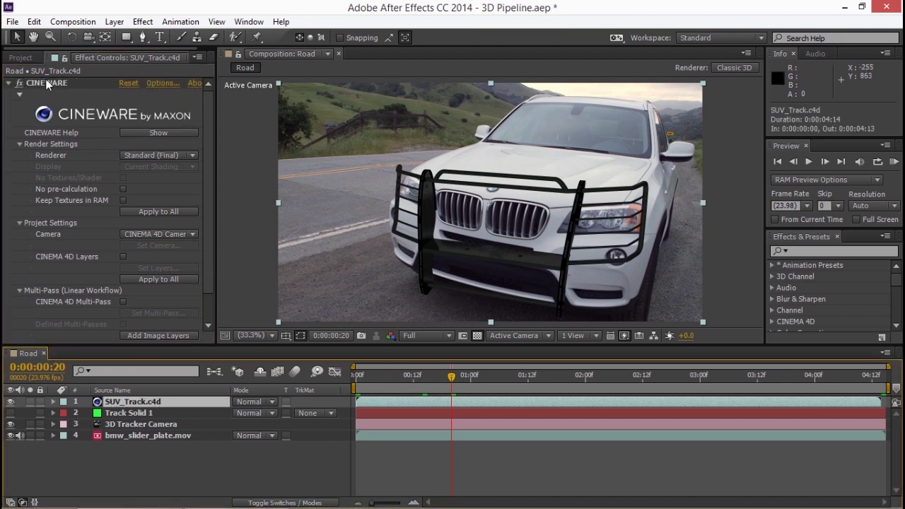
click(38, 24)
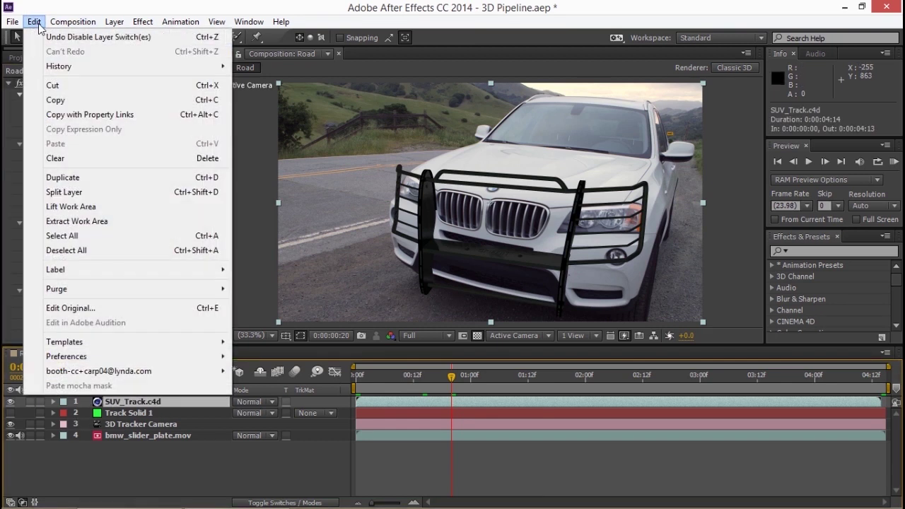
click(129, 314)
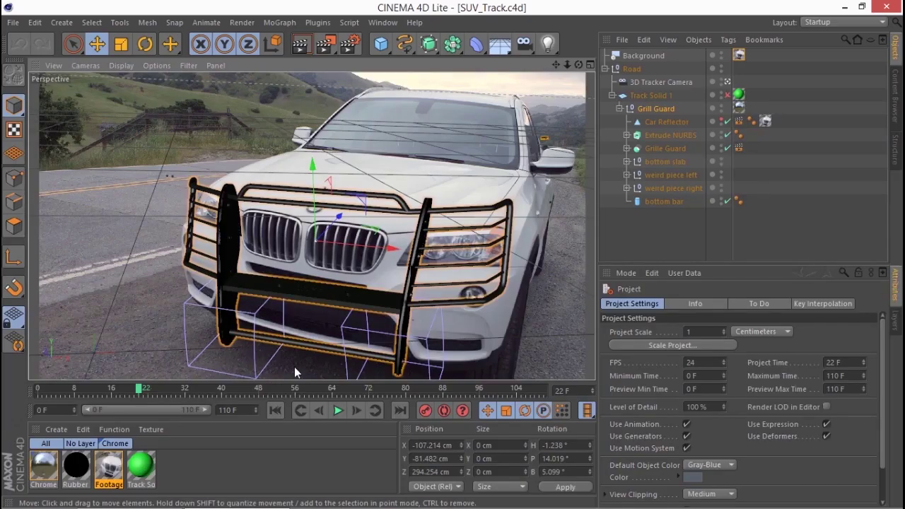
Step: Rotate the Grill Guard's heading to about -9°, save the scene, and return to After Effects
click(659, 108)
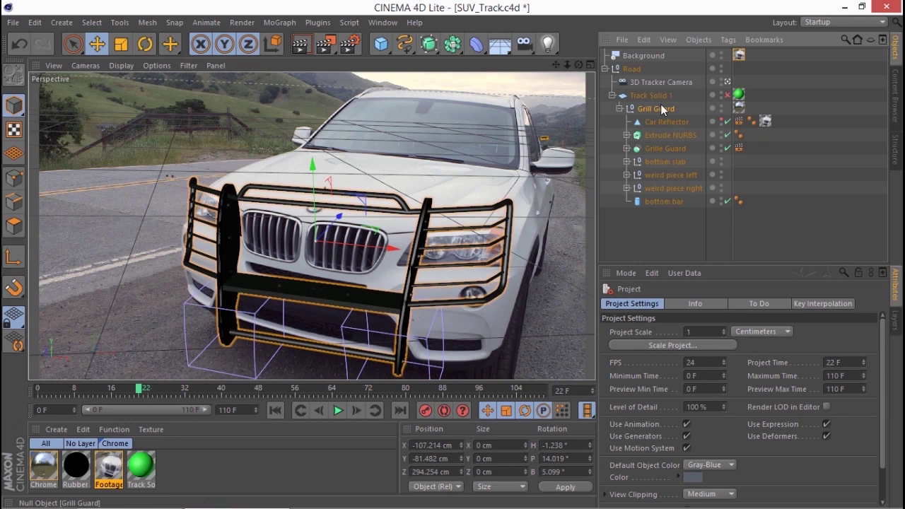
click(146, 44)
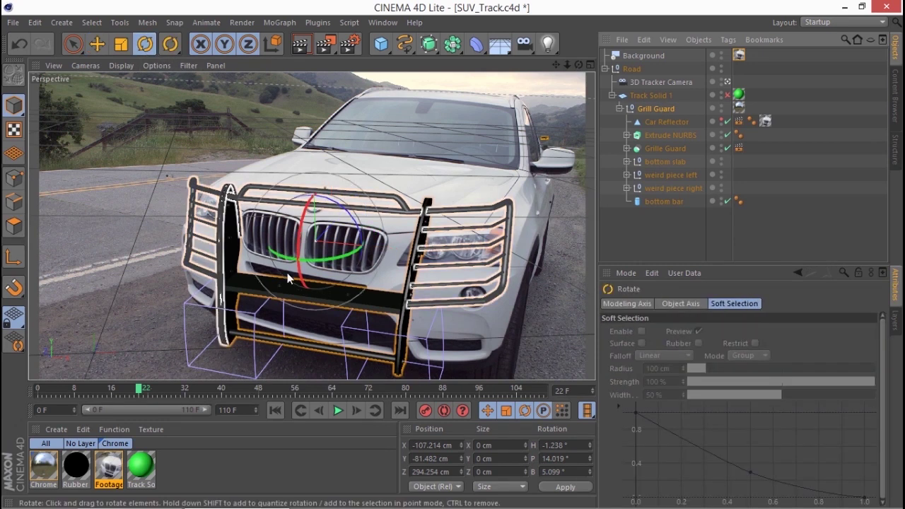
drag(344, 264, 335, 266)
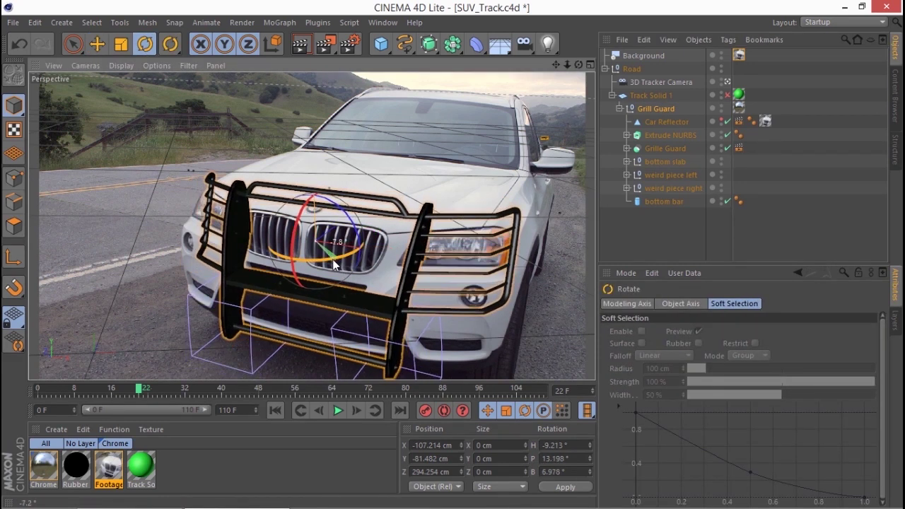
key(ctrl+s)
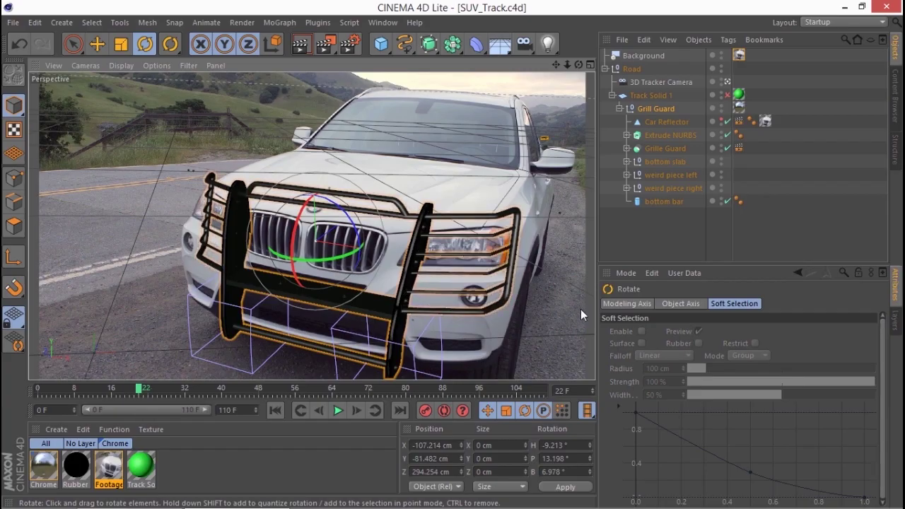
key(alt+Tab)
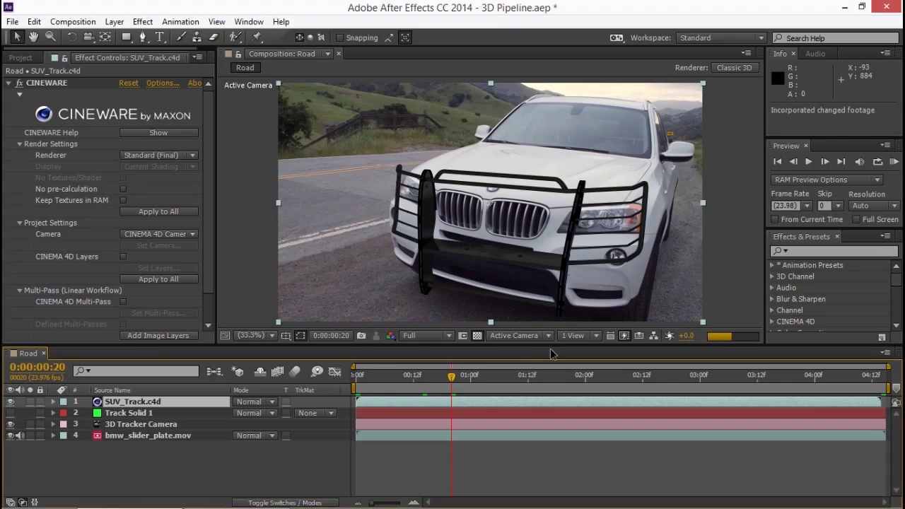